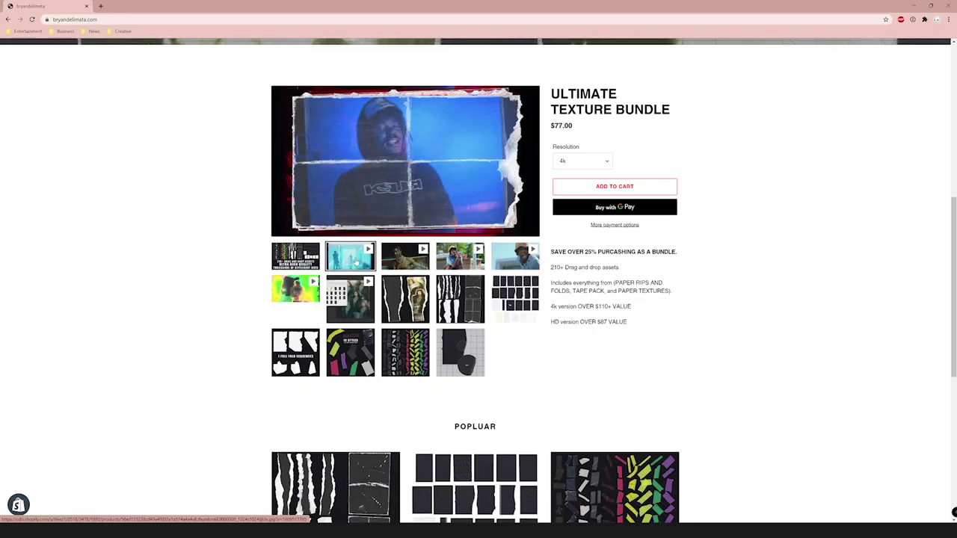
Preview the third through sixth sample clips in the Ultimate Texture Bundle gallery
{"action": "left_click", "coordinate": [398, 263]}
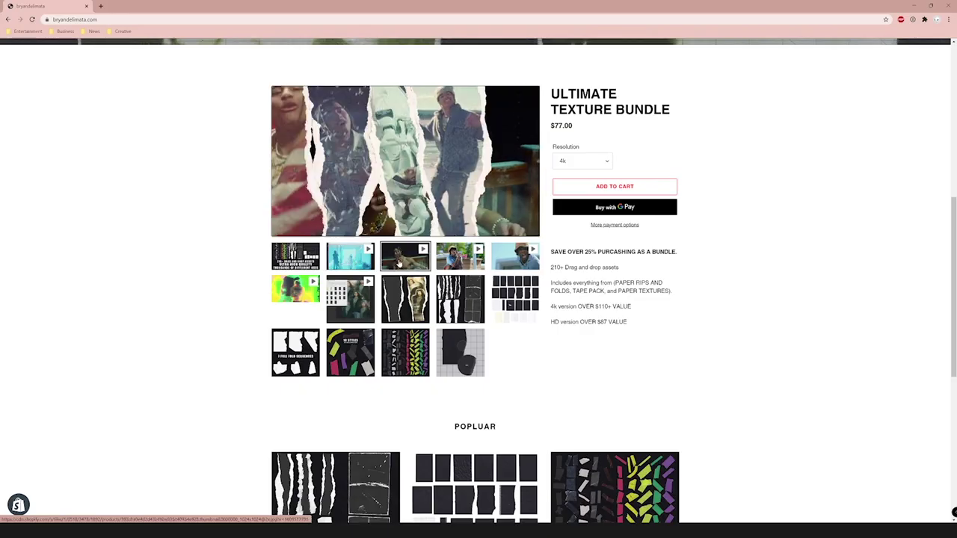
{"action": "left_click", "coordinate": [452, 261]}
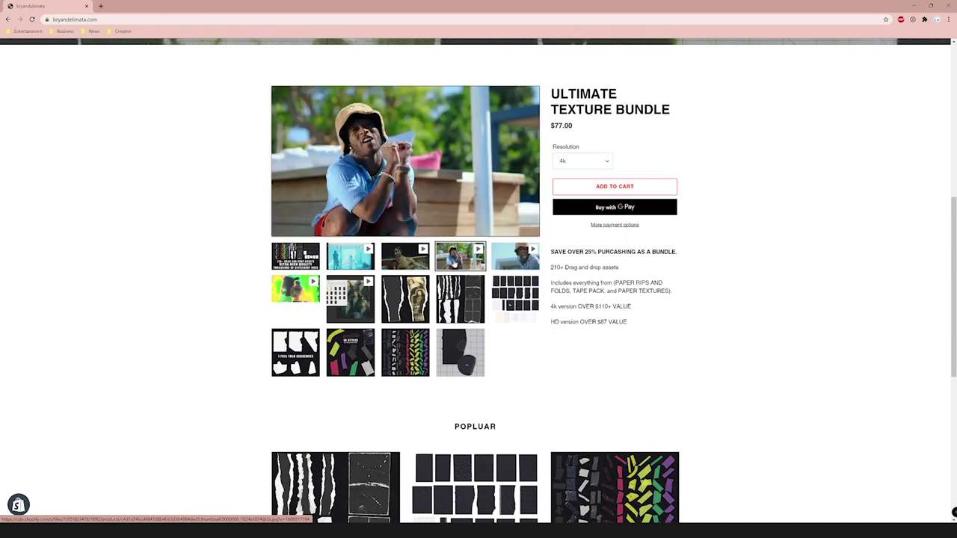
{"action": "left_click", "coordinate": [512, 258]}
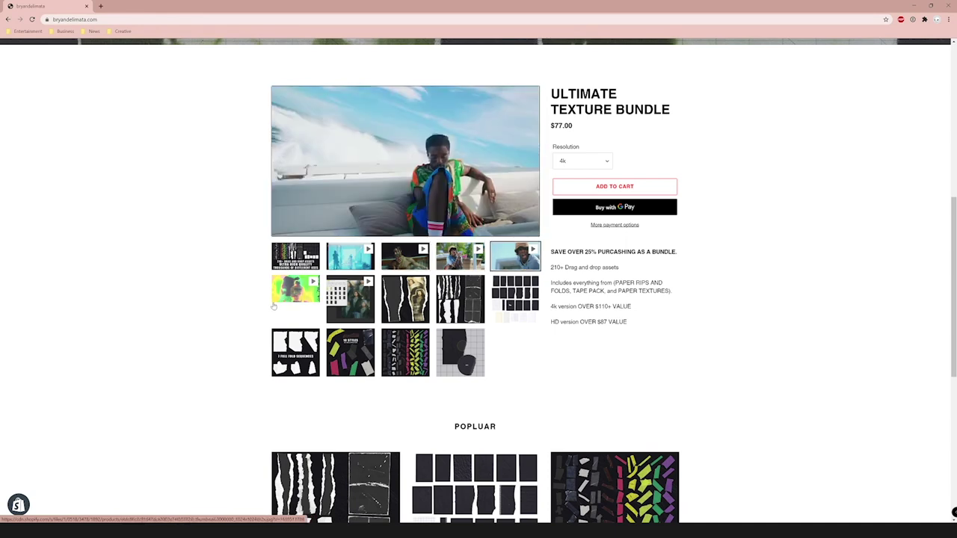
{"action": "left_click", "coordinate": [295, 289]}
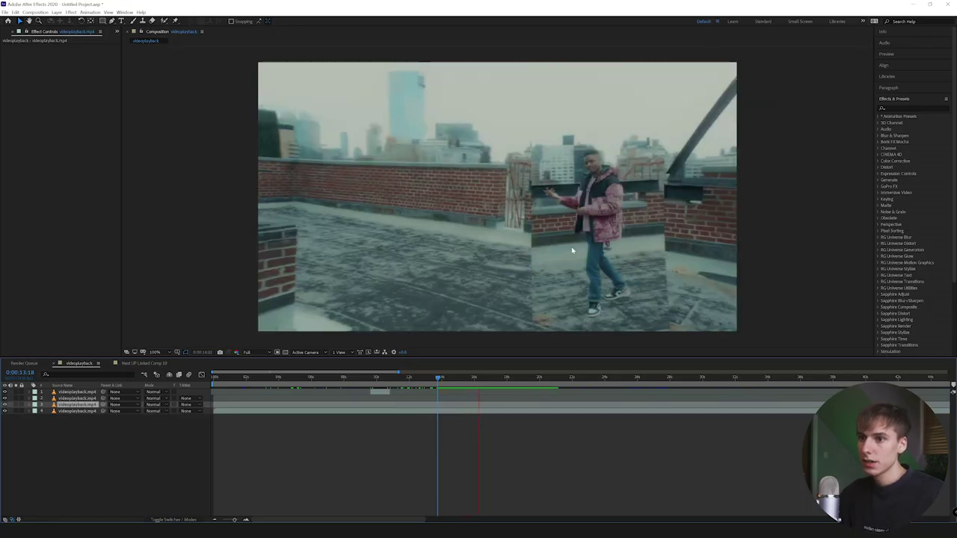
Apply the Luma Key effect to the short clip on layer 3, with the playhead inside it at 0:00:51:21
{"action": "key", "text": "space"}
{"action": "left_click_drag", "start_coordinate": [340, 520], "coordinate": [434, 522]}
{"action": "left_click", "coordinate": [663, 378]}
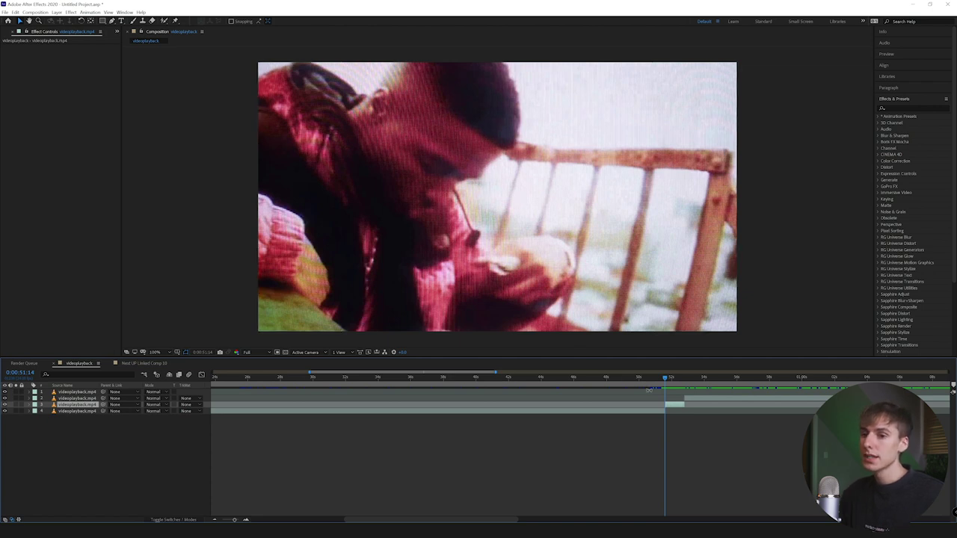
{"action": "left_click_drag", "start_coordinate": [665, 384], "coordinate": [670, 383]}
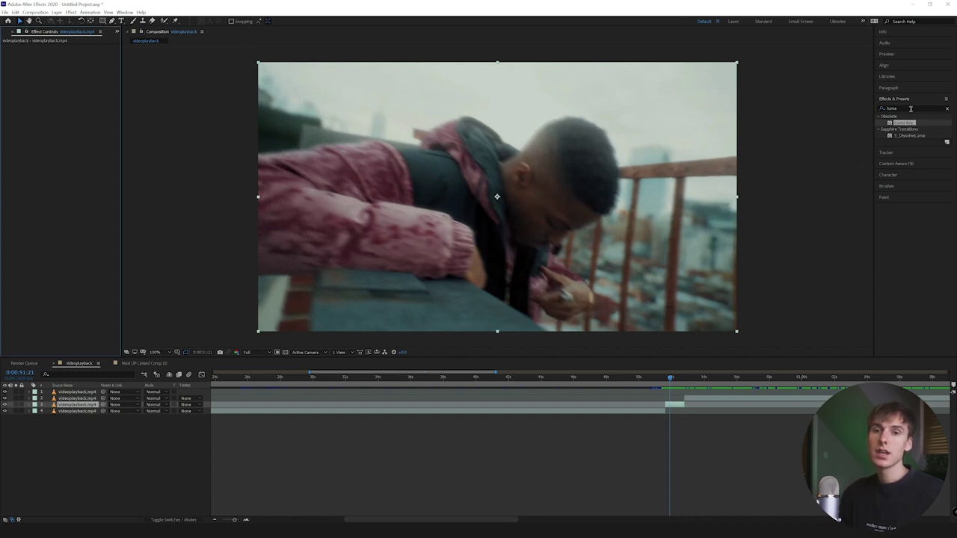
{"action": "left_click_drag", "start_coordinate": [910, 122], "coordinate": [672, 405]}
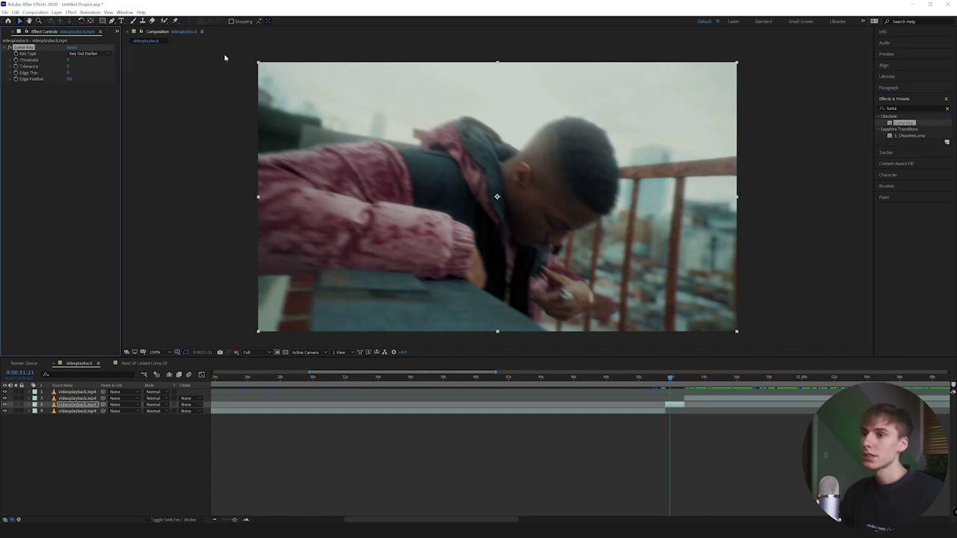
Set the Luma Key to Key Out Brighter and adjust its threshold so only the darkest areas of the clip remain
{"action": "mouse_move", "coordinate": [72, 60]}
{"action": "left_mouse_down"}
{"action": "mouse_move", "coordinate": [97, 60]}
{"action": "mouse_move", "coordinate": [89, 62]}
{"action": "left_mouse_up"}
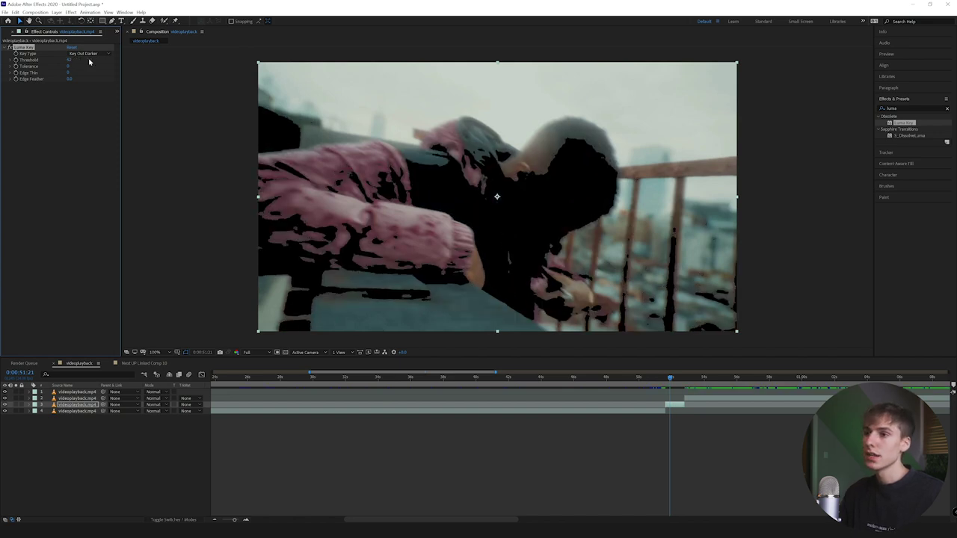
{"action": "key", "text": "ctrl+z"}
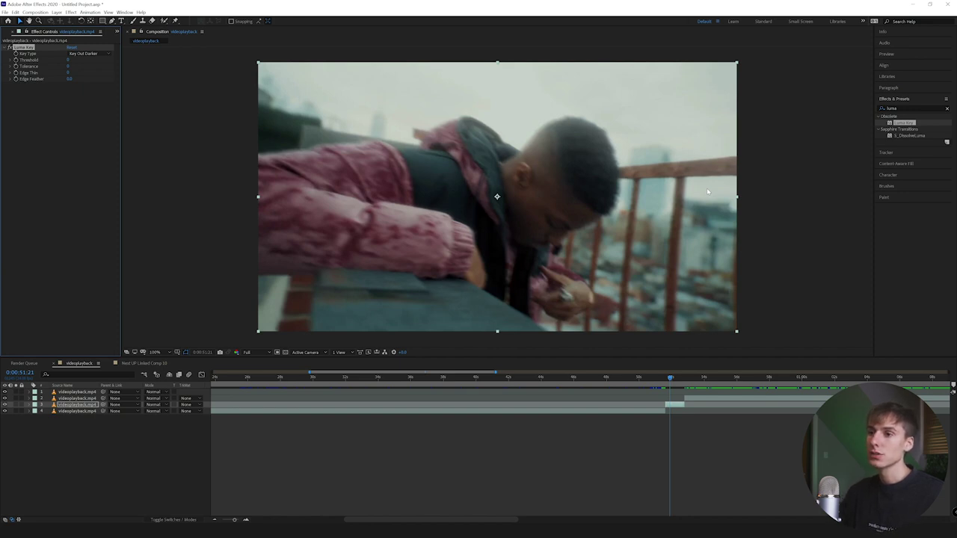
{"action": "left_click", "coordinate": [85, 53]}
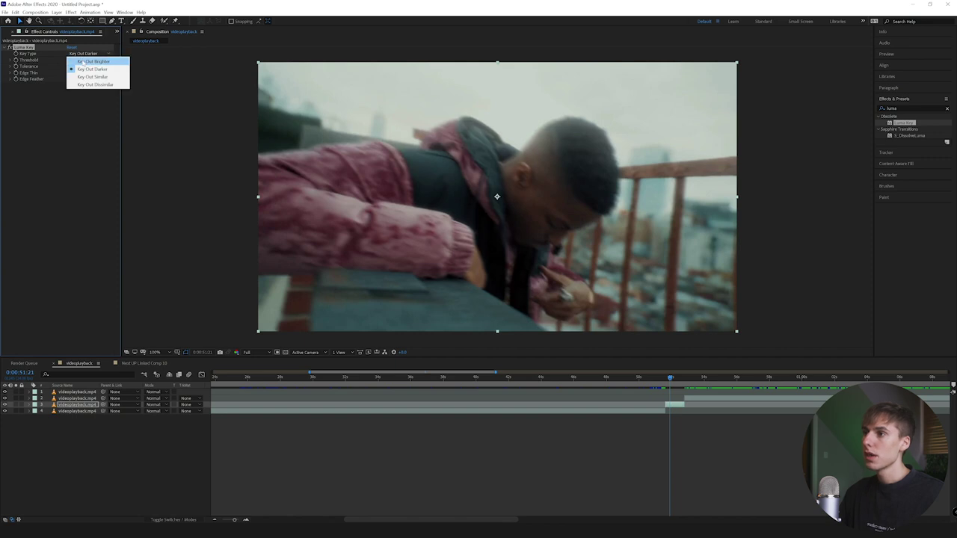
{"action": "left_click", "coordinate": [90, 61]}
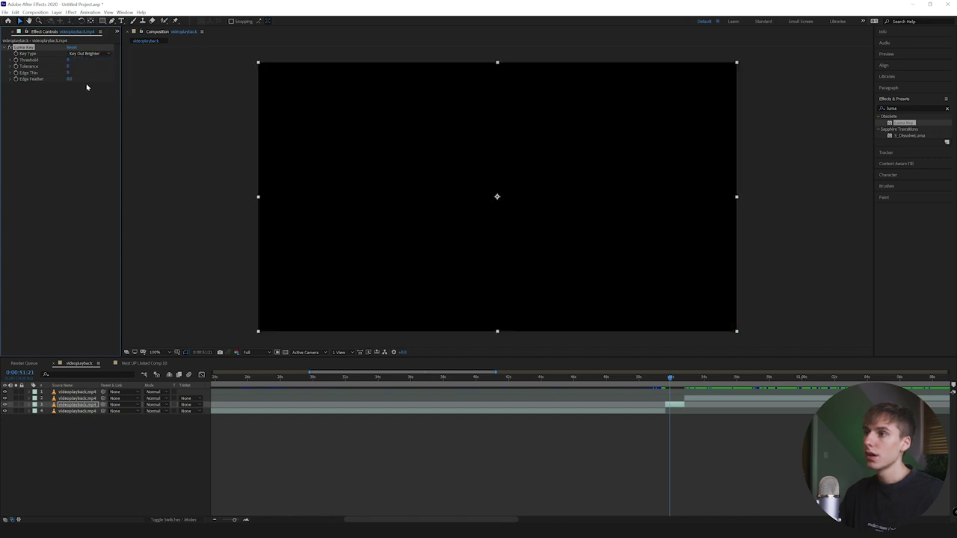
{"action": "left_click_drag", "start_coordinate": [72, 60], "coordinate": [118, 65]}
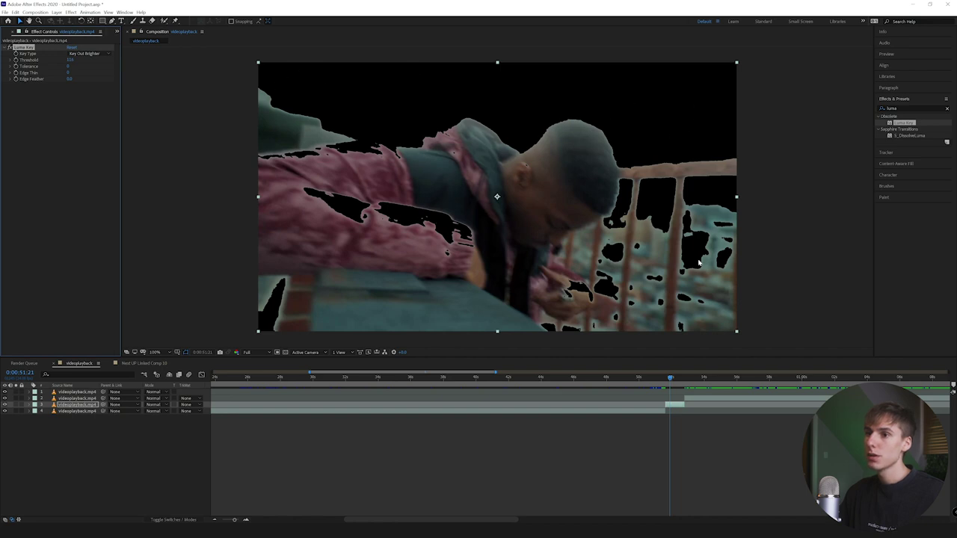
{"action": "left_click_drag", "start_coordinate": [71, 60], "coordinate": [34, 59]}
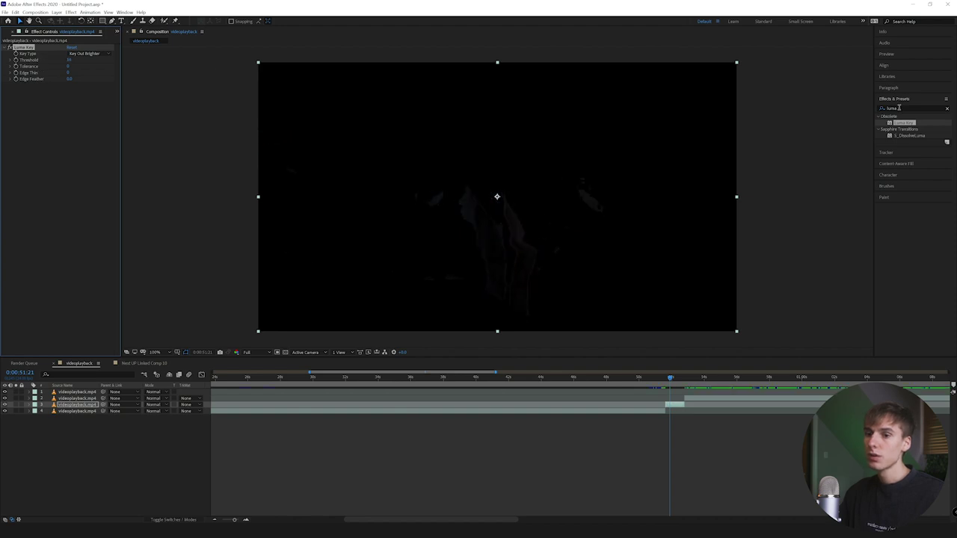
Duplicate the keyed clip and remove the Luma Key effect from the lower copy
{"action": "left_click", "coordinate": [670, 406]}
{"action": "key", "text": "ctrl+d"}
{"action": "left_click", "coordinate": [679, 411]}
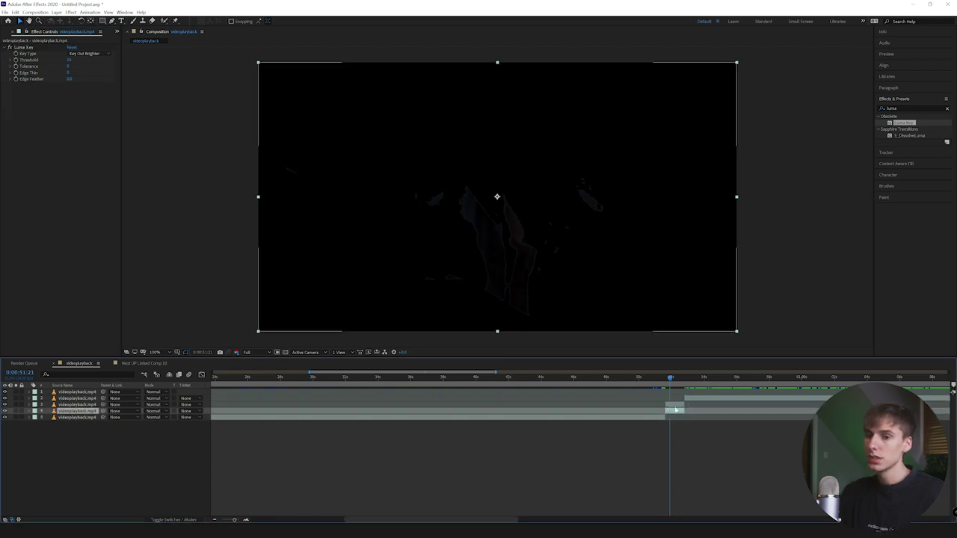
{"action": "left_click", "coordinate": [32, 48]}
{"action": "key", "text": "Delete"}
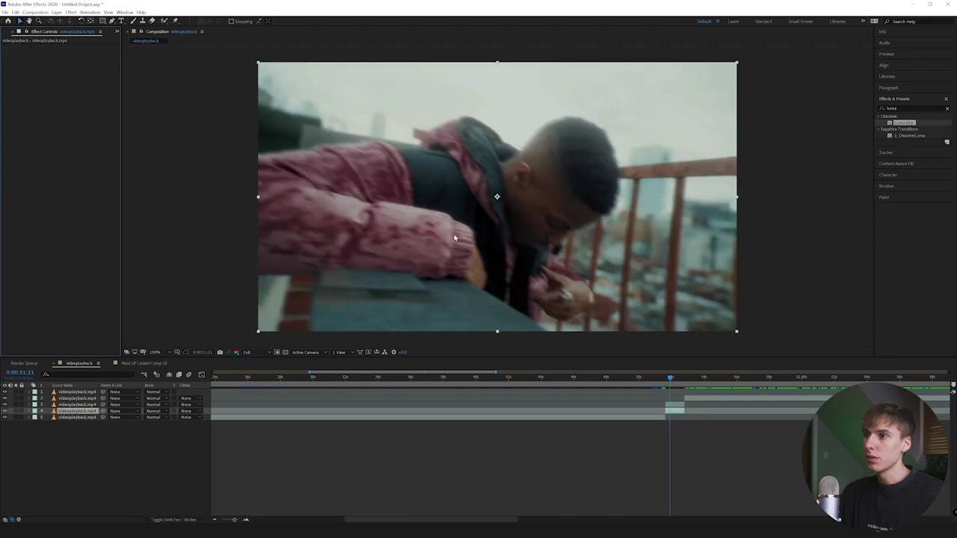
Find the Colorama effect and apply it to the upper, keyed copy of the clip
{"action": "left_click", "coordinate": [911, 109]}
{"action": "type", "text": "colora"}
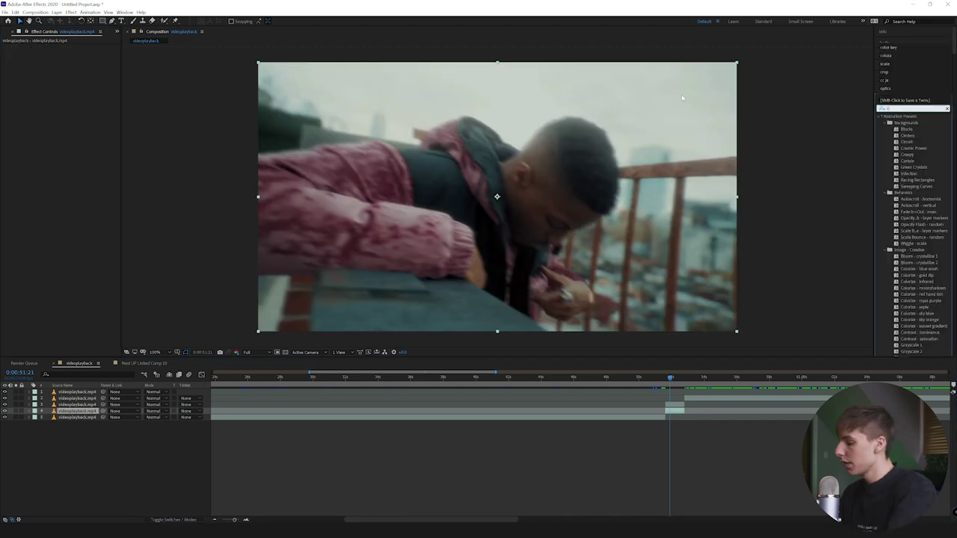
{"action": "left_click_drag", "start_coordinate": [905, 124], "coordinate": [675, 407]}
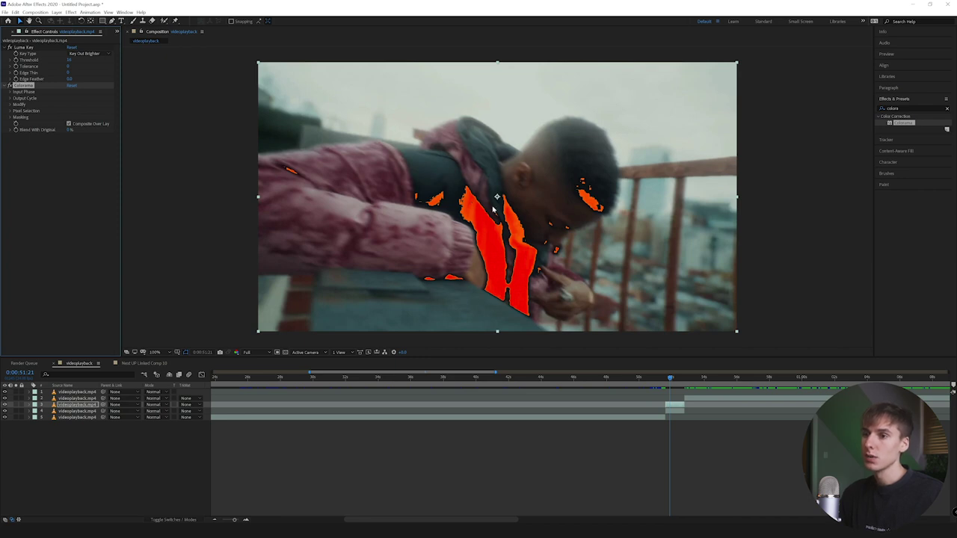
Rearrange the yellow, magenta and blue markers on Colorama's output cycle to give the dark areas a red and magenta look
{"action": "left_click", "coordinate": [10, 98]}
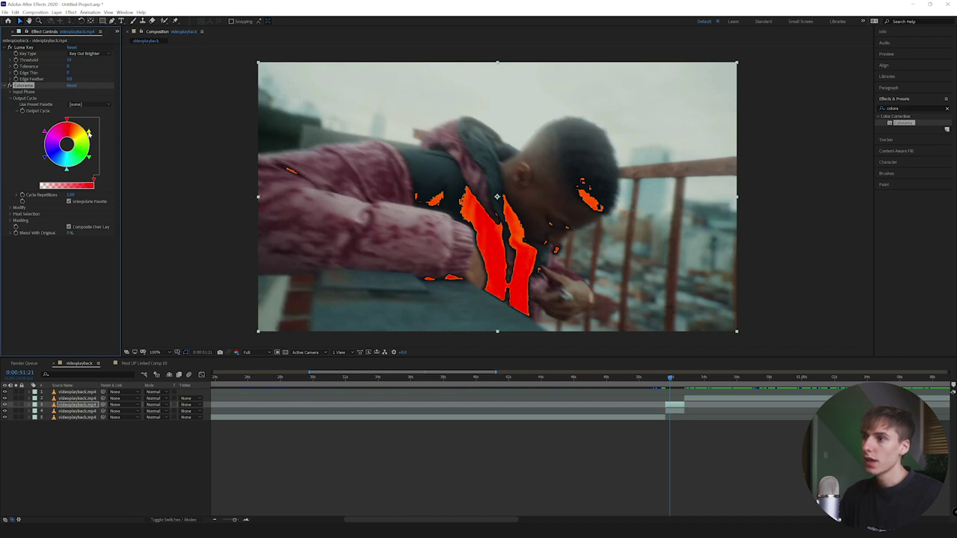
{"action": "mouse_move", "coordinate": [88, 133]}
{"action": "left_mouse_down"}
{"action": "mouse_move", "coordinate": [48, 135]}
{"action": "mouse_move", "coordinate": [86, 129]}
{"action": "left_mouse_up"}
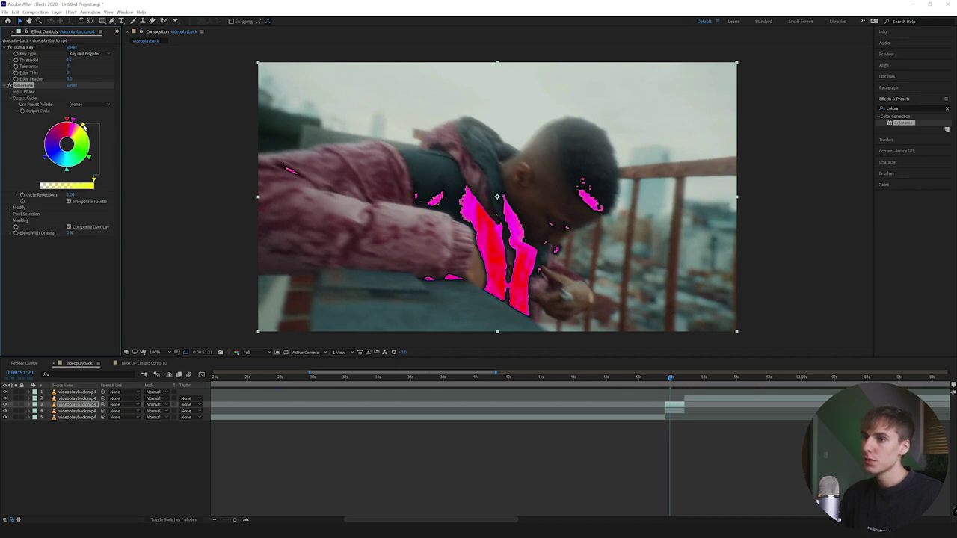
{"action": "left_click_drag", "start_coordinate": [45, 158], "coordinate": [83, 125]}
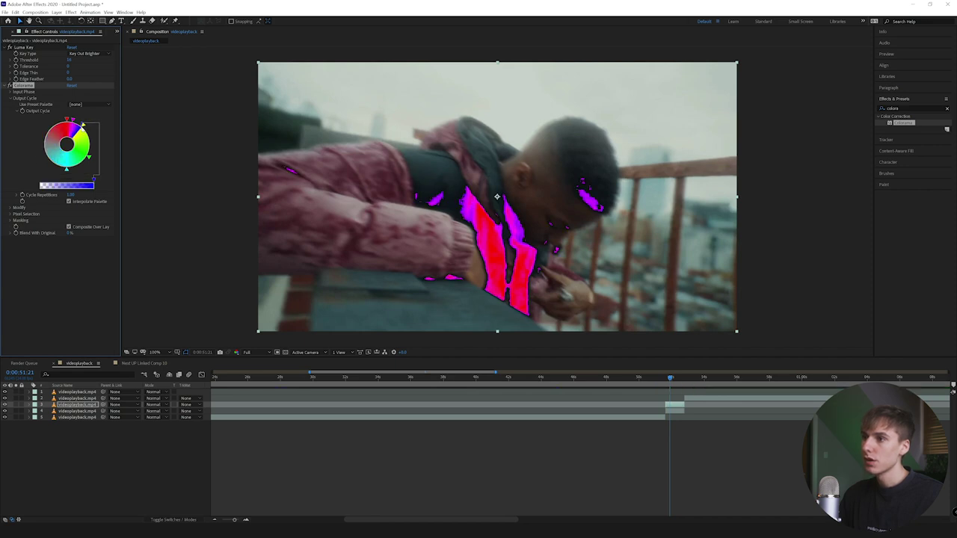
{"action": "left_click_drag", "start_coordinate": [83, 126], "coordinate": [89, 133]}
{"action": "left_click_drag", "start_coordinate": [84, 126], "coordinate": [76, 124]}
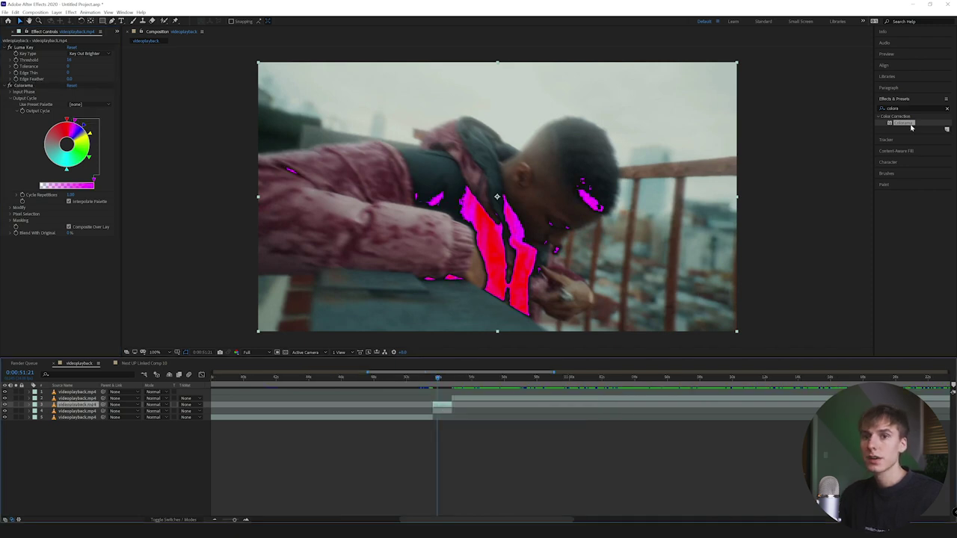
Add Turbulent Displace to the keyed clip, adjust its displacement amount and collapse the effect's settings
{"action": "left_click", "coordinate": [908, 109]}
{"action": "type", "text": "tur"}
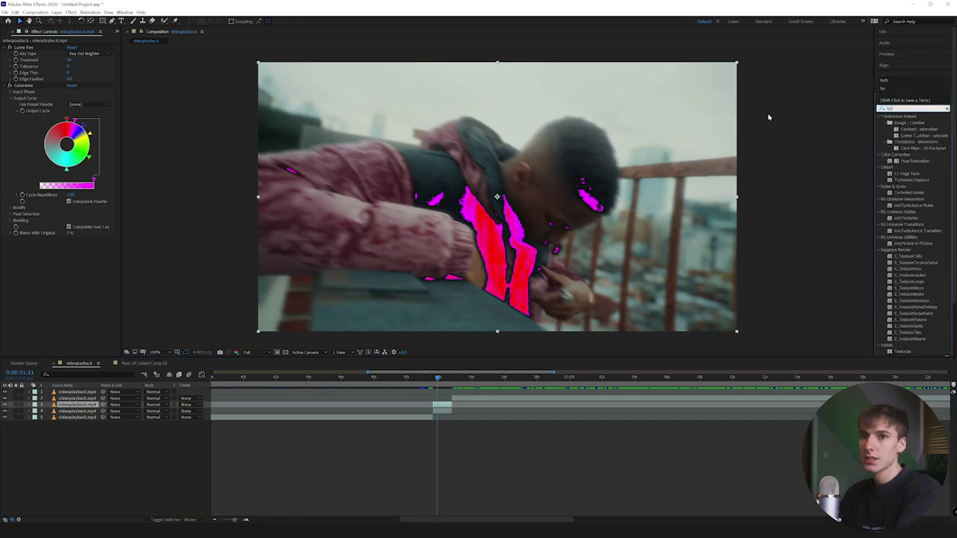
{"action": "type", "text": "b"}
{"action": "left_click_drag", "start_coordinate": [908, 122], "coordinate": [471, 121]}
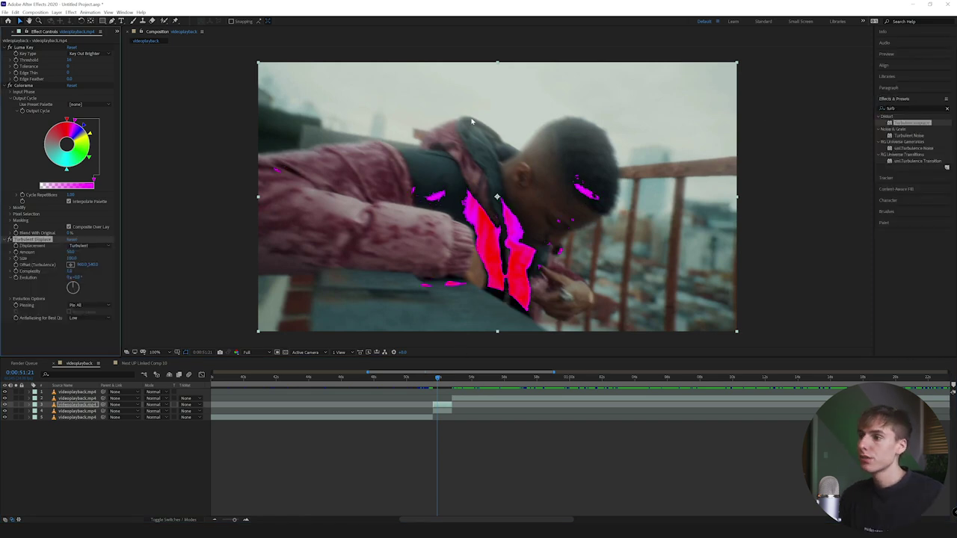
{"action": "mouse_move", "coordinate": [71, 259]}
{"action": "left_mouse_down"}
{"action": "mouse_move", "coordinate": [51, 248]}
{"action": "mouse_move", "coordinate": [121, 253]}
{"action": "mouse_move", "coordinate": [63, 249]}
{"action": "left_mouse_up"}
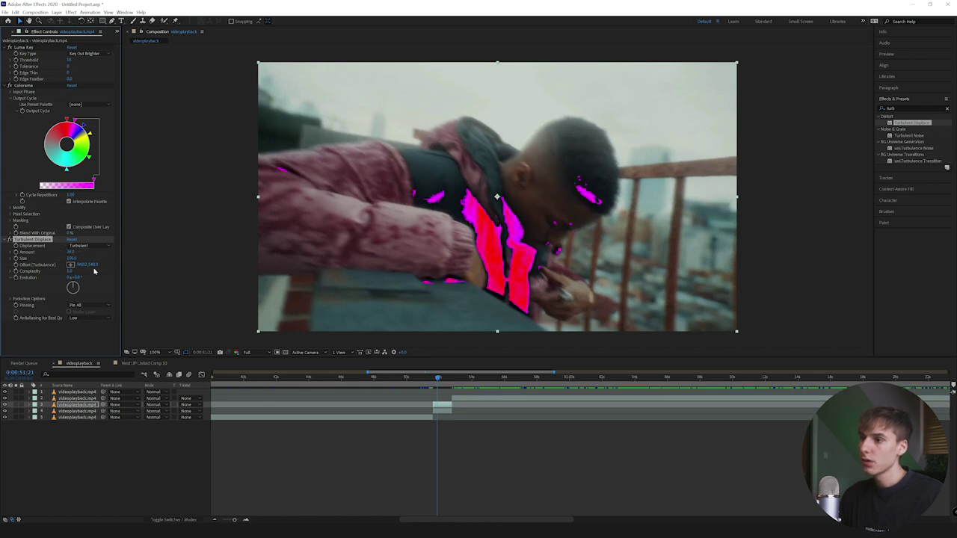
{"action": "left_click", "coordinate": [8, 239]}
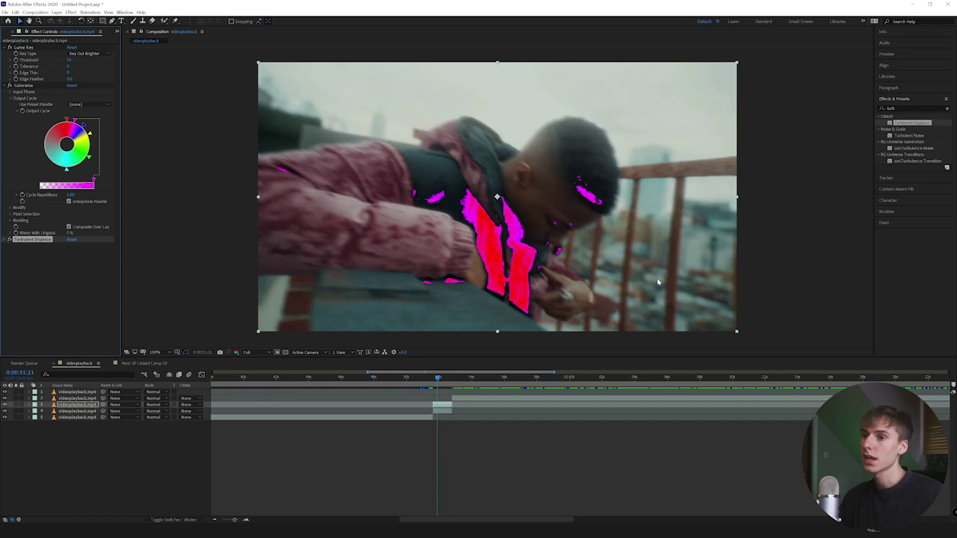
Add Optics Compensation to the keyed clip and enable Reverse Lens Distortion, with the playhead at the clip's start, 0:00:51:15
{"action": "left_click", "coordinate": [900, 109]}
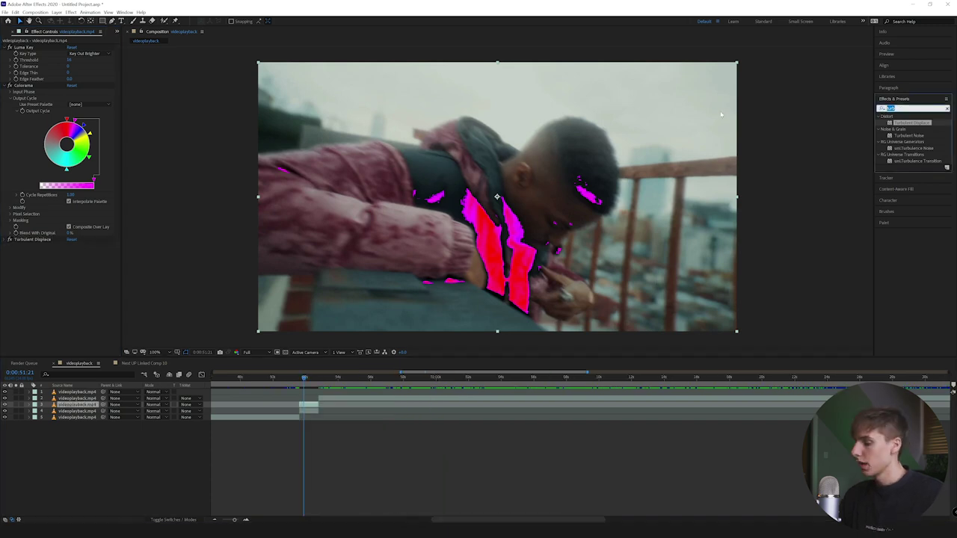
{"action": "type", "text": "opy"}
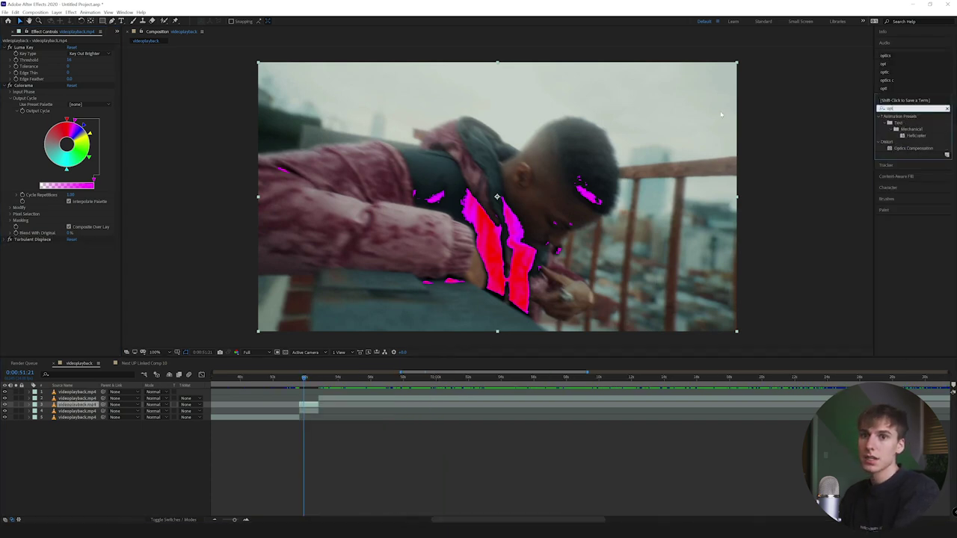
{"action": "double_click", "coordinate": [912, 148]}
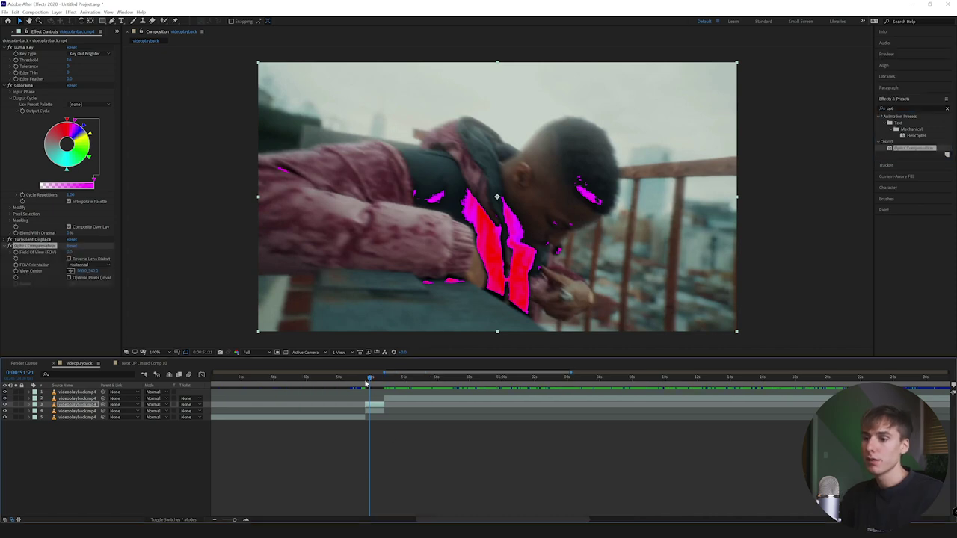
{"action": "left_click_drag", "start_coordinate": [366, 382], "coordinate": [366, 381]}
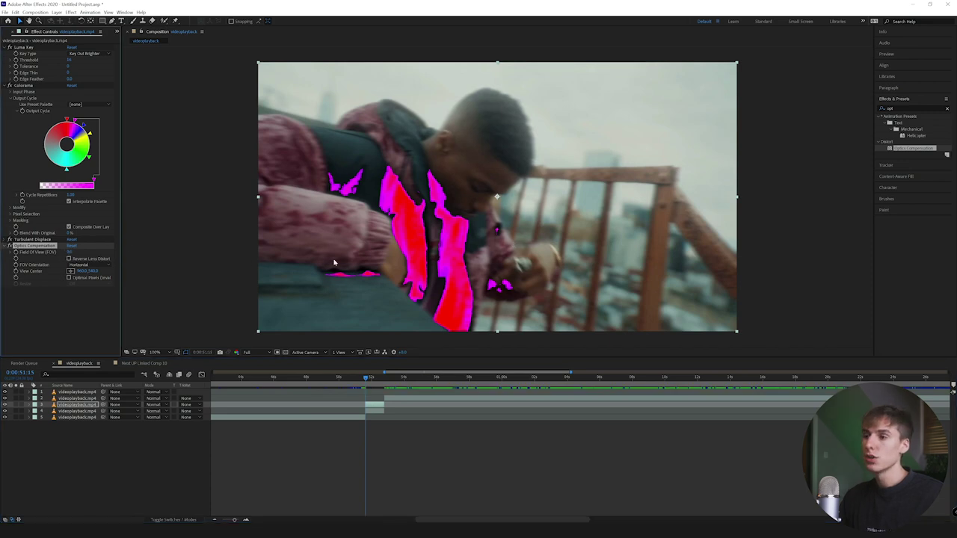
{"action": "left_click", "coordinate": [68, 259]}
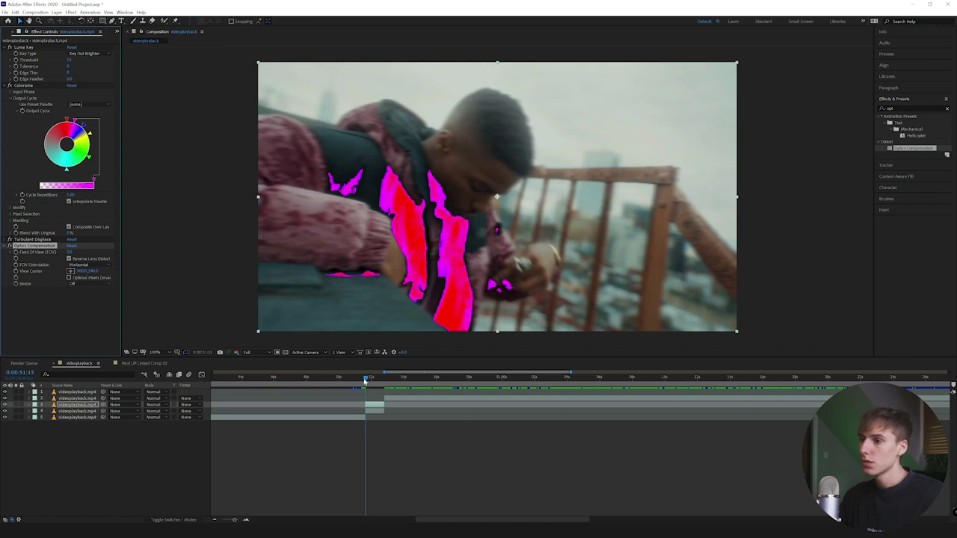
Expand the keyed clip's Optics Compensation properties in the timeline and raise the field of view to about 137
{"action": "left_click", "coordinate": [28, 405]}
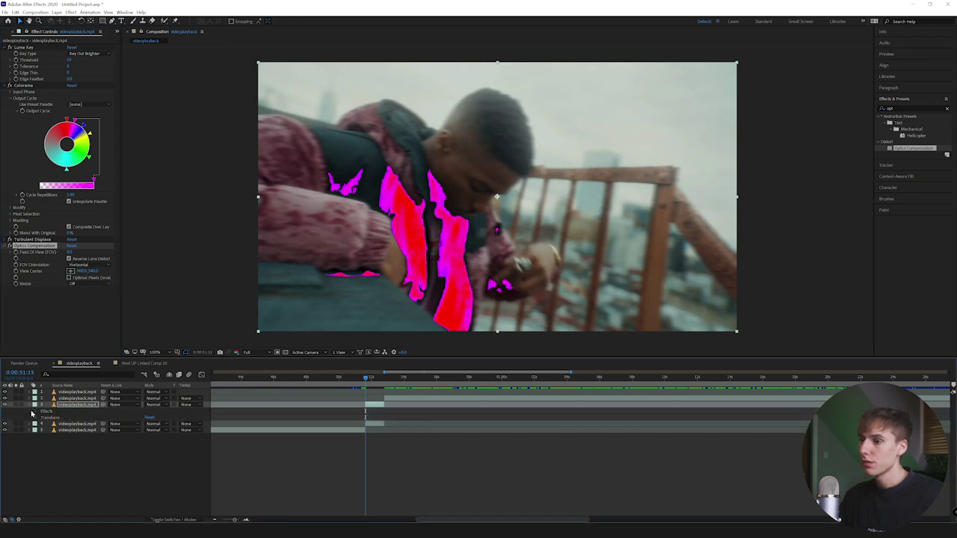
{"action": "left_click", "coordinate": [32, 413]}
{"action": "key", "text": "ctrl+3"}
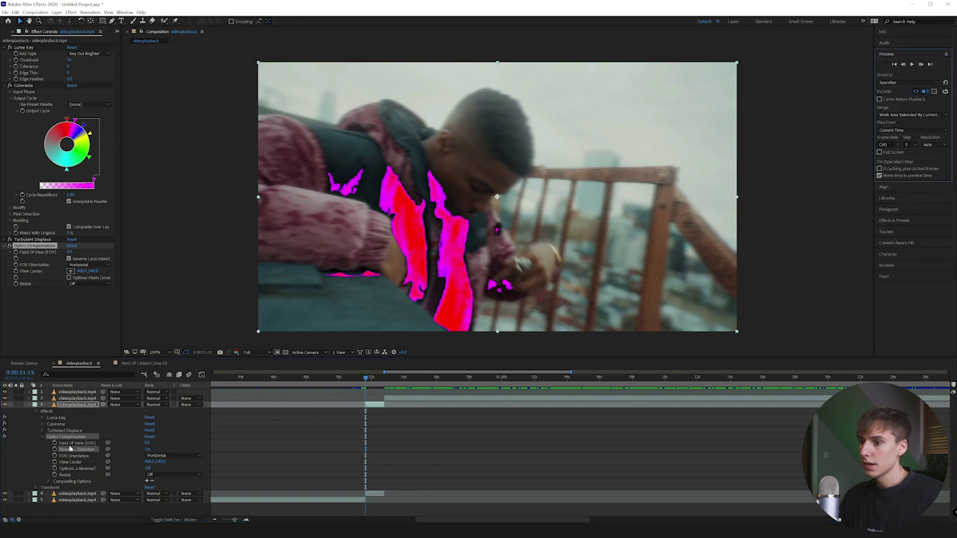
{"action": "left_click_drag", "start_coordinate": [147, 443], "coordinate": [419, 295]}
Place the Optics Compensation view center at about 978, 602 and keyframe the field of view at about 142 at 0:00:51:15
{"action": "left_click", "coordinate": [71, 271]}
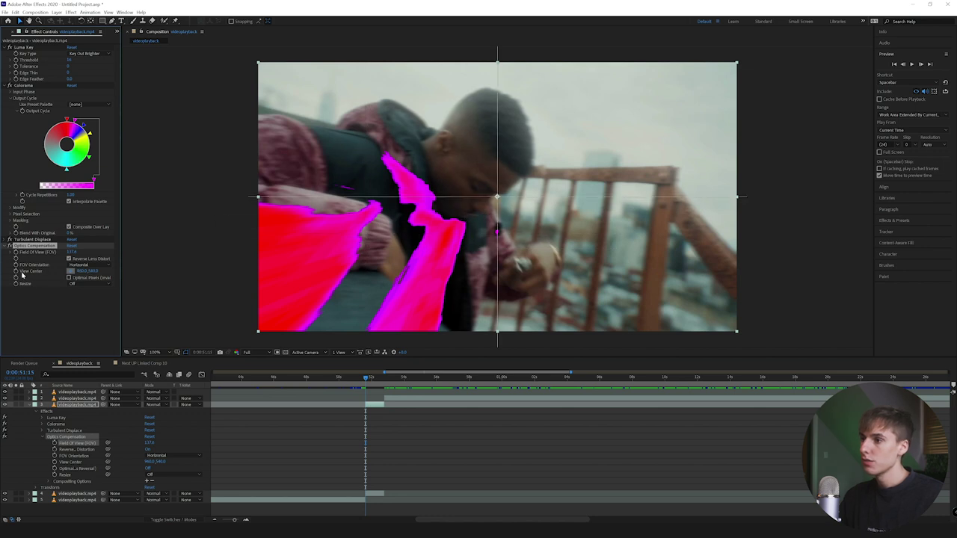
{"action": "mouse_move", "coordinate": [386, 222]}
{"action": "left_mouse_down"}
{"action": "mouse_move", "coordinate": [408, 215]}
{"action": "mouse_move", "coordinate": [387, 161]}
{"action": "mouse_move", "coordinate": [390, 169]}
{"action": "left_mouse_up"}
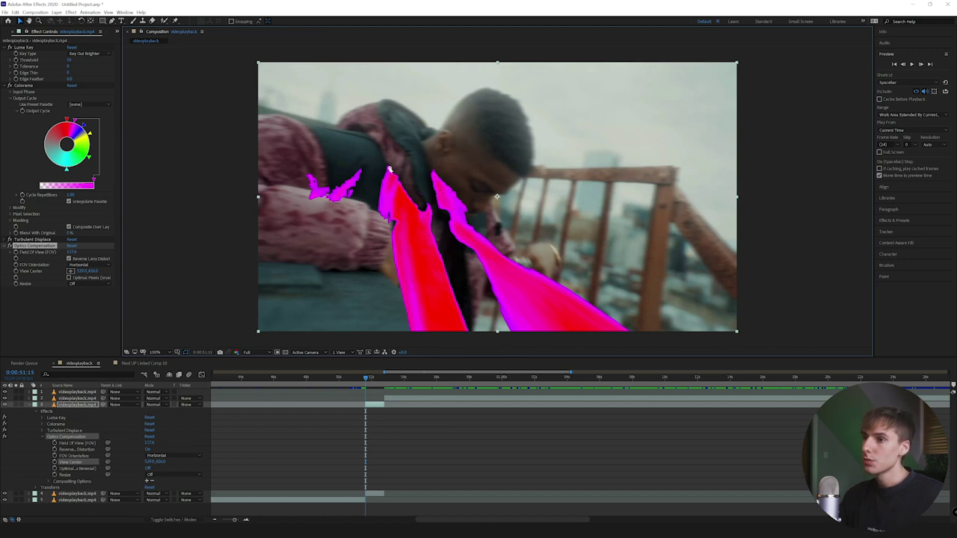
{"action": "mouse_move", "coordinate": [389, 169]}
{"action": "left_mouse_down"}
{"action": "mouse_move", "coordinate": [492, 253]}
{"action": "mouse_move", "coordinate": [523, 216]}
{"action": "mouse_move", "coordinate": [511, 224]}
{"action": "left_mouse_up"}
{"action": "mouse_move", "coordinate": [71, 253]}
{"action": "left_mouse_down"}
{"action": "mouse_move", "coordinate": [95, 253]}
{"action": "mouse_move", "coordinate": [87, 255]}
{"action": "left_mouse_up"}
{"action": "left_click_drag", "start_coordinate": [513, 224], "coordinate": [501, 215]}
{"action": "left_click", "coordinate": [15, 252]}
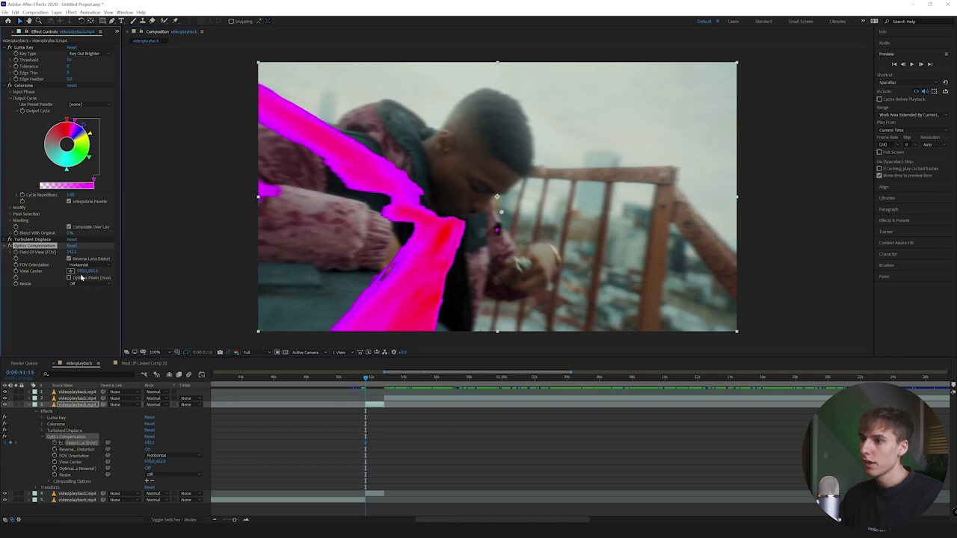
Preview the keyed clip's distortion, then keyframe the Optics Compensation field of view at about 147 at 0:00:52:05
{"action": "key", "text": "space"}
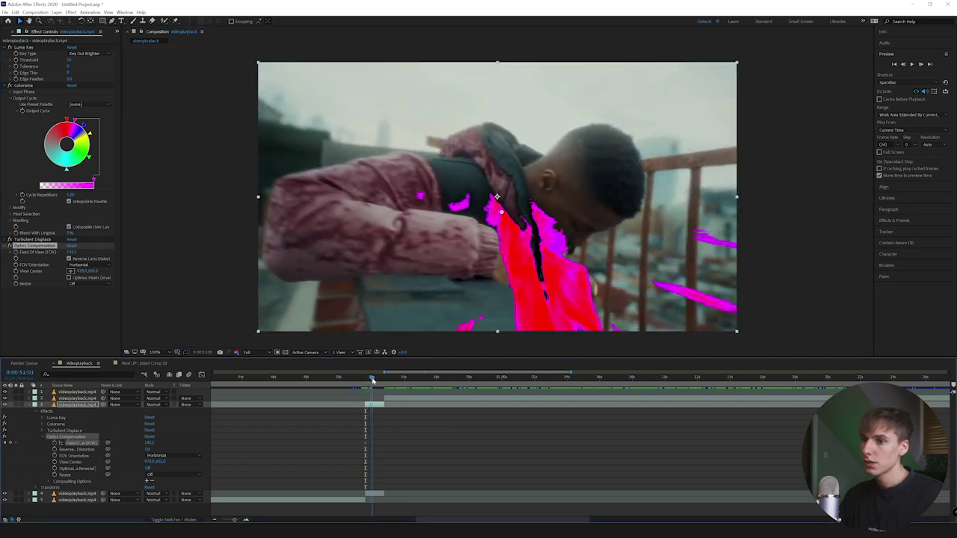
{"action": "left_click", "coordinate": [364, 379]}
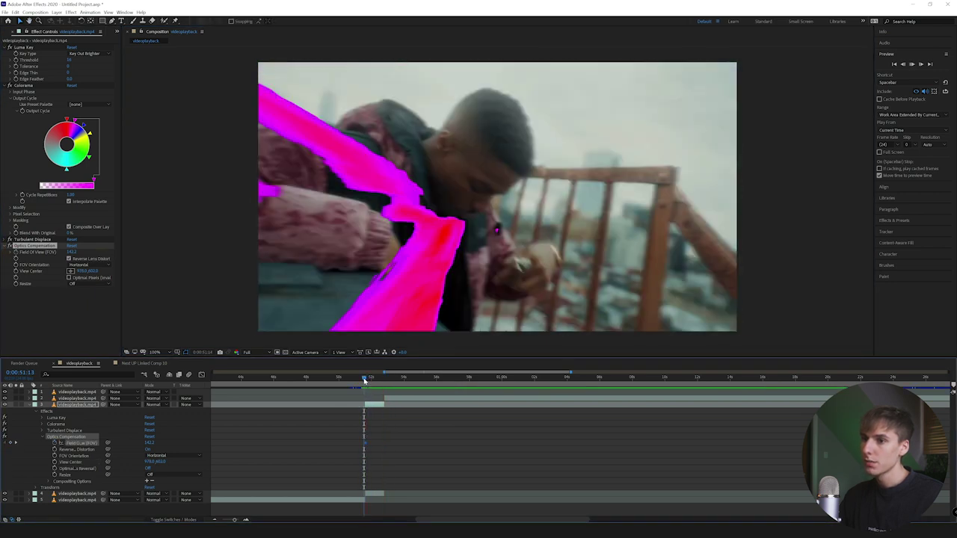
{"action": "left_click_drag", "start_coordinate": [364, 379], "coordinate": [374, 381]}
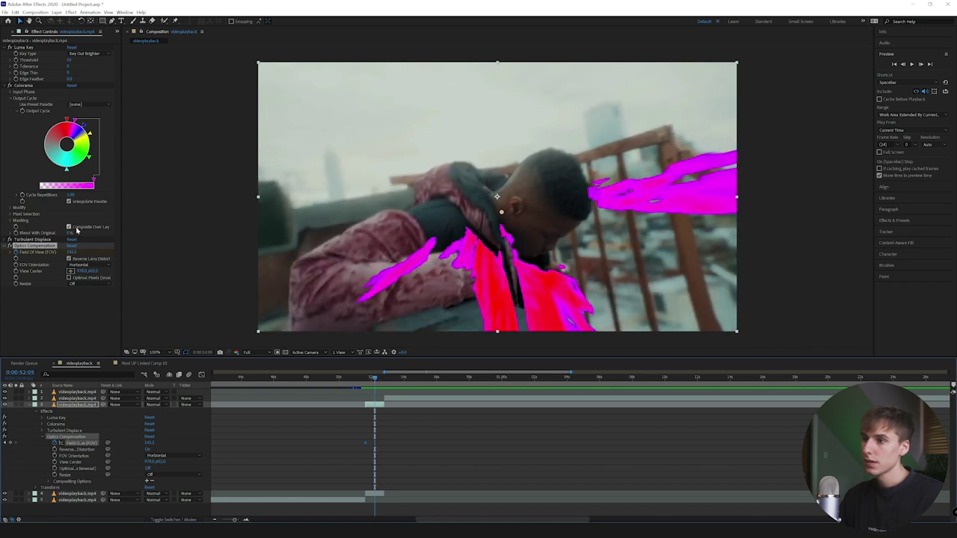
{"action": "left_click_drag", "start_coordinate": [77, 252], "coordinate": [87, 251]}
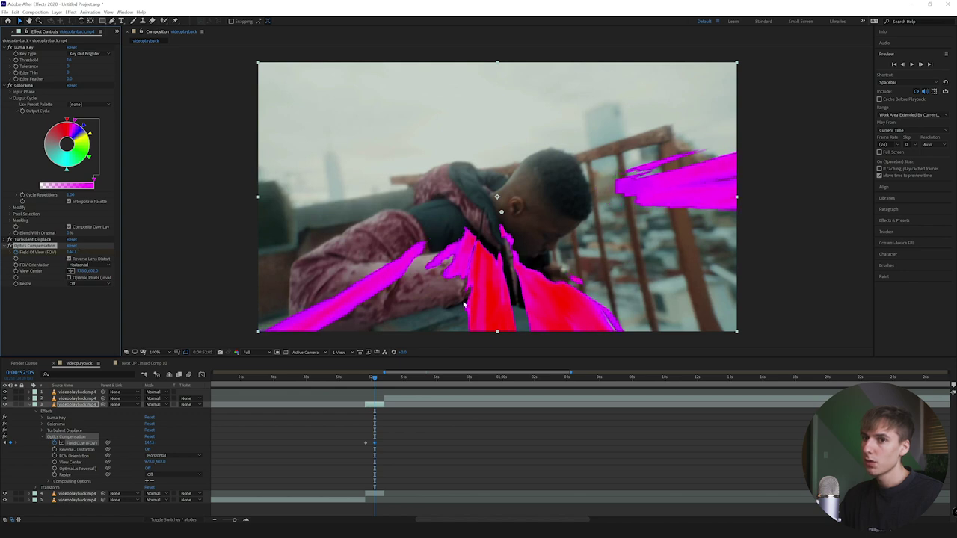
Keyframe the field of view at about 72 at 0:00:52:15 and play back the animated lens distortion
{"action": "left_click", "coordinate": [920, 65]}
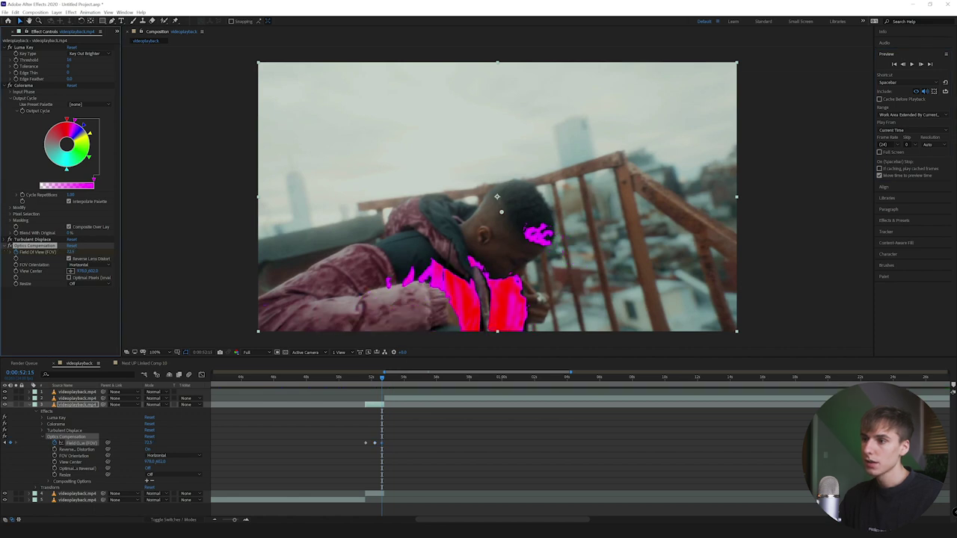
{"action": "left_click", "coordinate": [366, 379]}
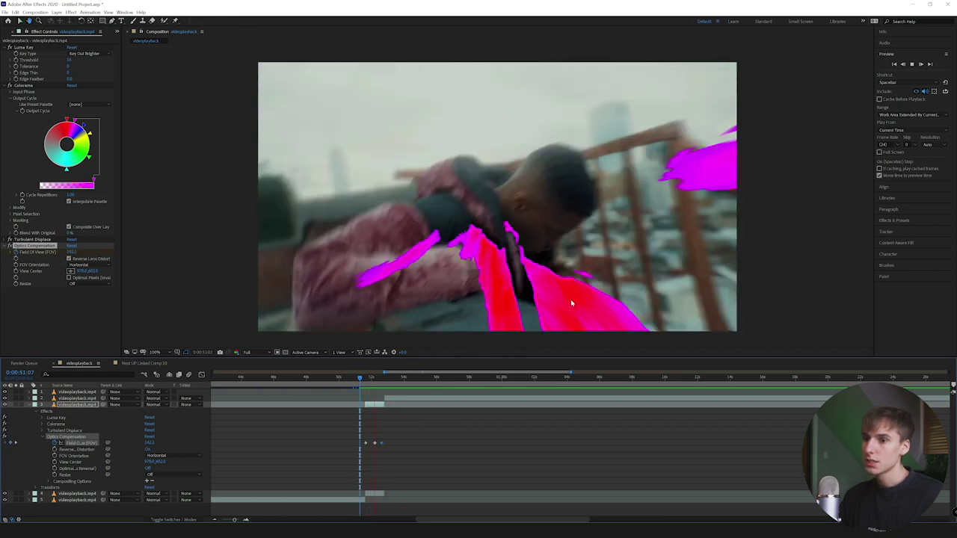
{"action": "key", "text": "space"}
{"action": "key", "text": "space"}
{"action": "key", "text": "space"}
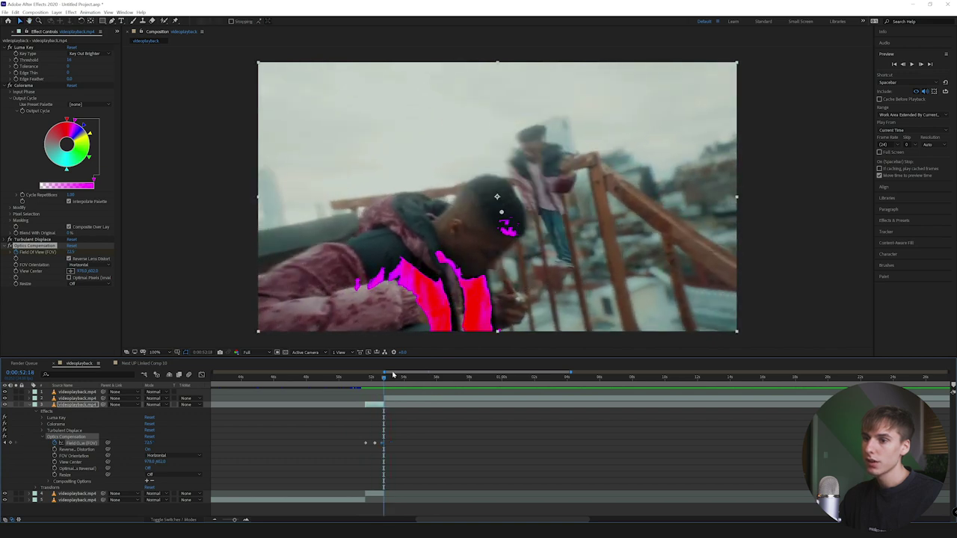
{"action": "mouse_move", "coordinate": [382, 378]}
{"action": "left_mouse_down"}
{"action": "mouse_move", "coordinate": [363, 378]}
{"action": "mouse_move", "coordinate": [381, 378]}
{"action": "left_mouse_up"}
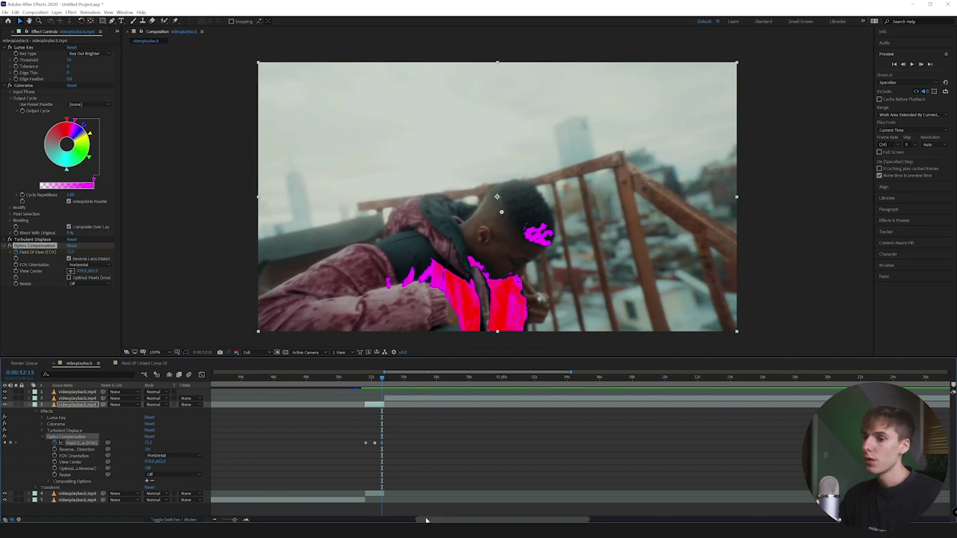
Search the effects for "chro" and add uni.Chromatic Aberration to the keyed clip
{"action": "left_click_drag", "start_coordinate": [426, 519], "coordinate": [251, 513]}
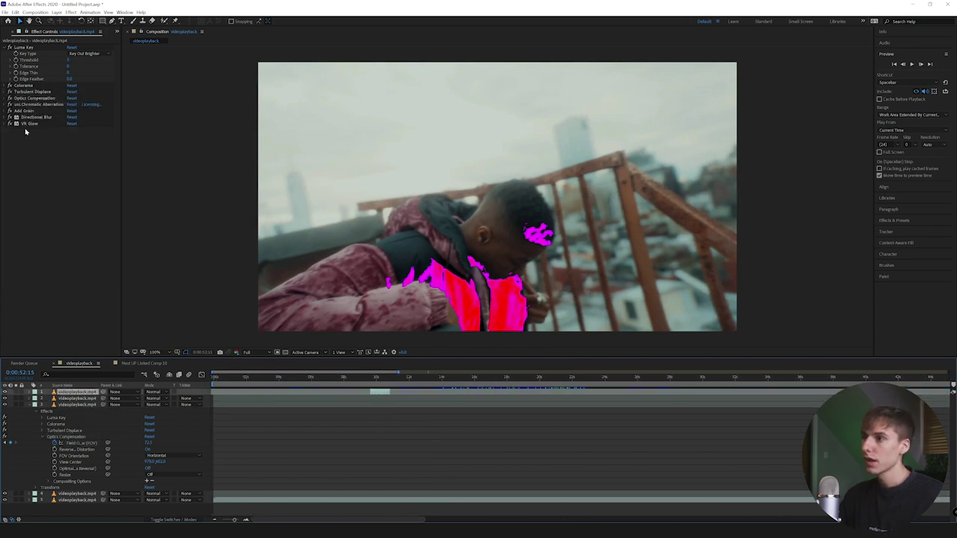
{"action": "left_click", "coordinate": [897, 221]}
{"action": "left_click_drag", "start_coordinate": [906, 109], "coordinate": [781, 109]}
{"action": "type", "text": "chro"}
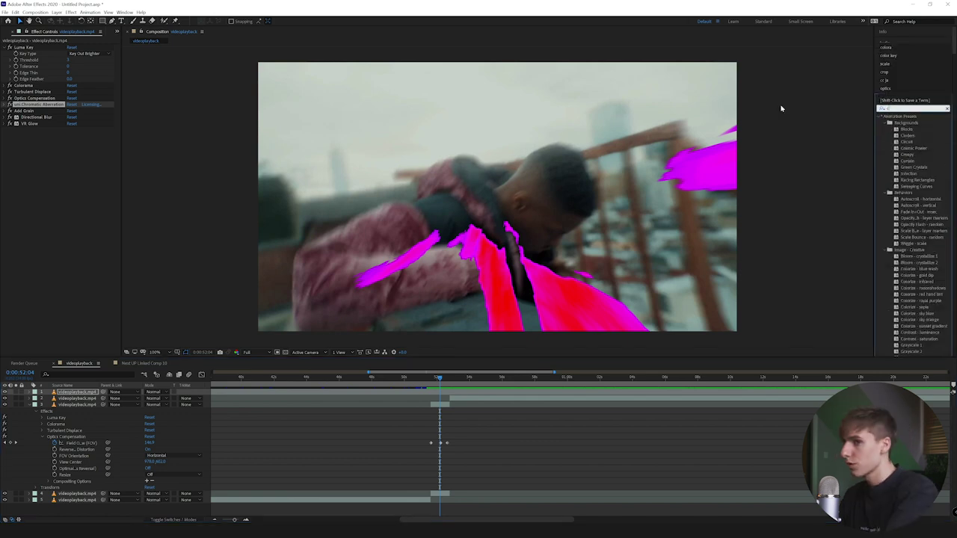
{"action": "left_click_drag", "start_coordinate": [918, 135], "coordinate": [439, 404]}
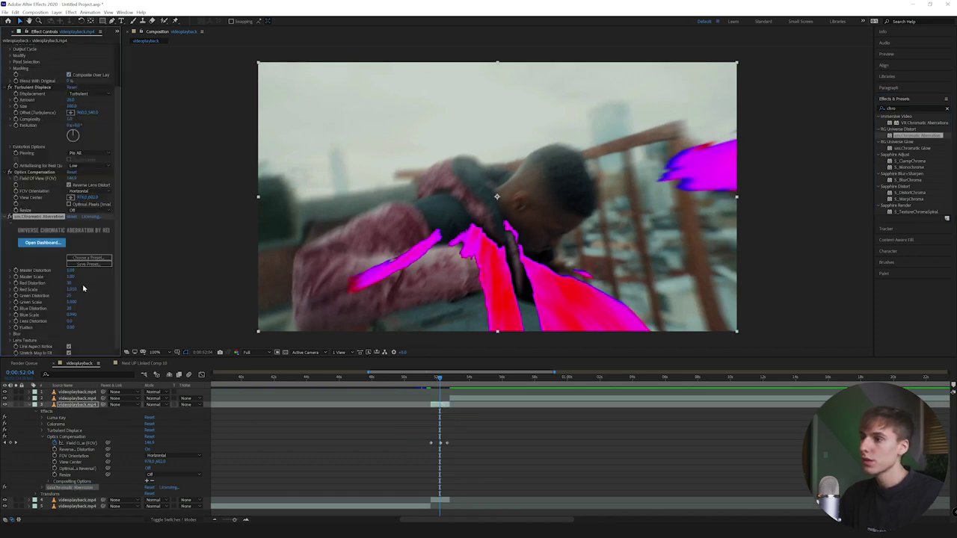
Expand the Chromatic Aberration blur settings, adjust Master Distortion on the keyed clip and collapse the effect
{"action": "left_click", "coordinate": [10, 335]}
{"action": "scroll", "coordinate": [68, 314], "scroll_direction": "down", "scroll_amount": 1}
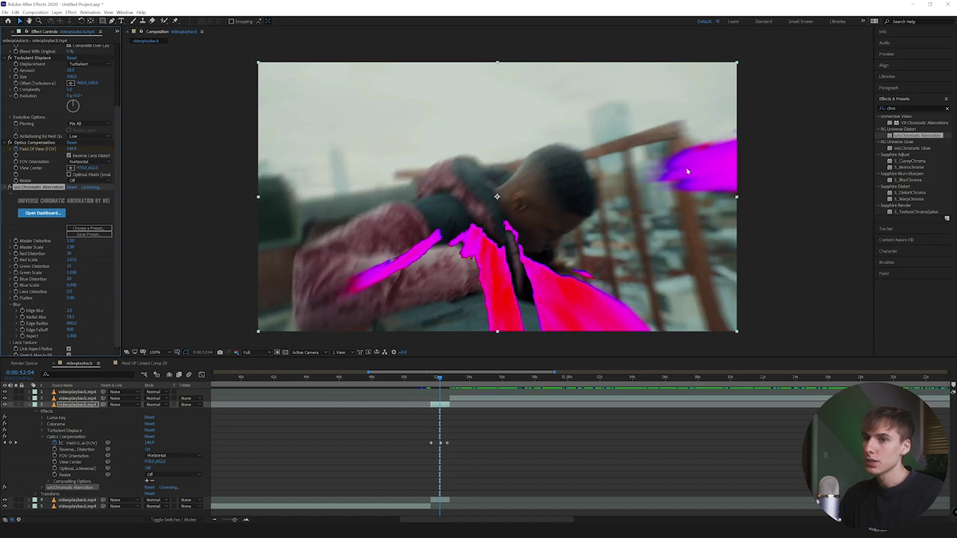
{"action": "left_click_drag", "start_coordinate": [70, 240], "coordinate": [230, 258]}
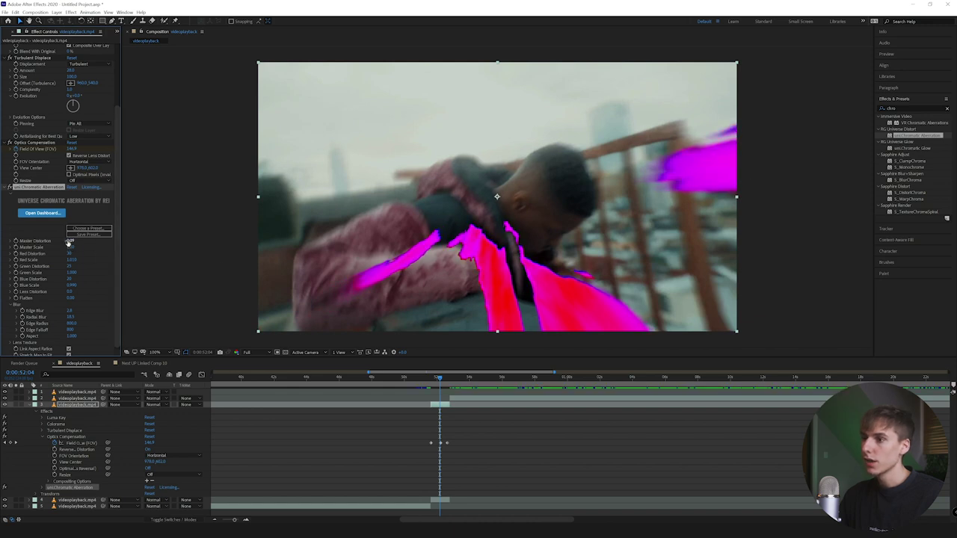
{"action": "left_click_drag", "start_coordinate": [68, 242], "coordinate": [0, 244]}
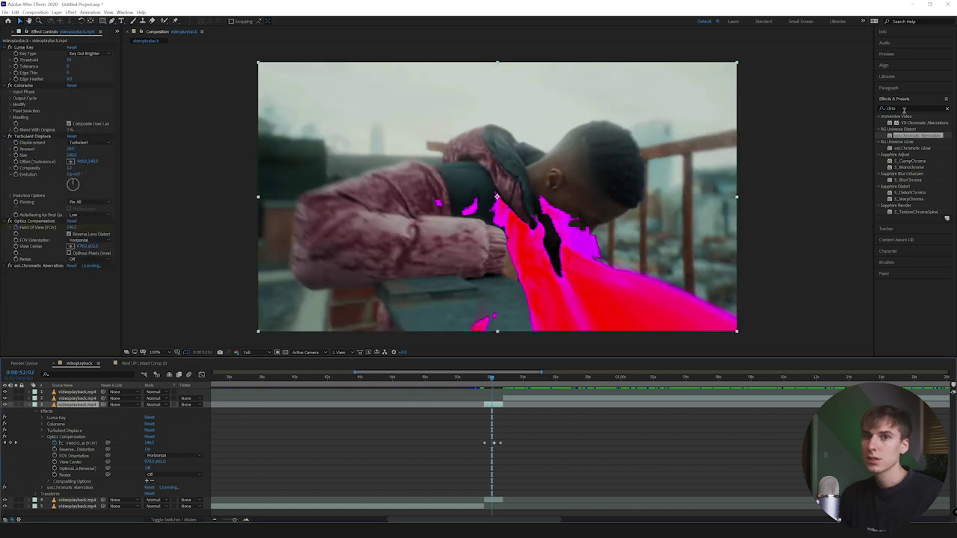
Search the effects for "add", apply Add Grain to the keyed clip and set its viewing mode to Final Output
{"action": "left_click", "coordinate": [903, 110]}
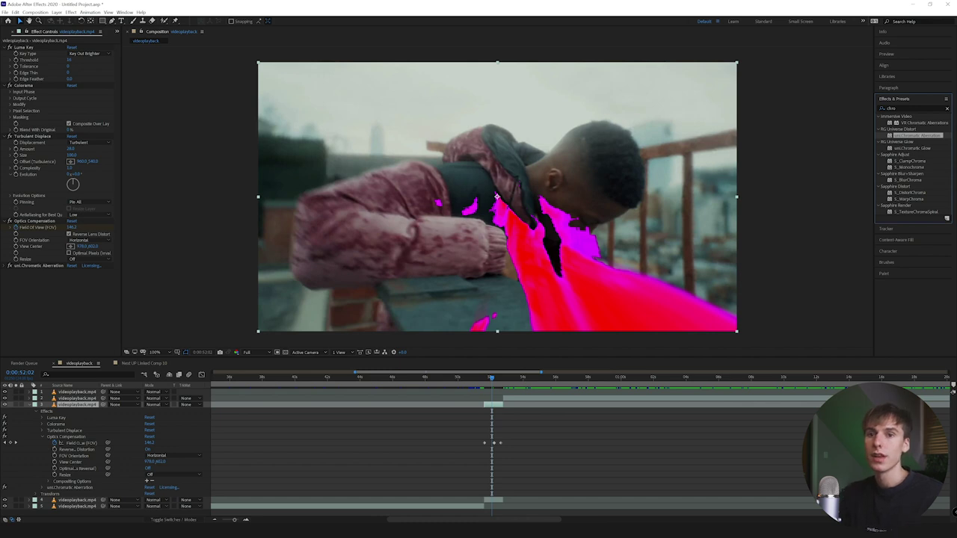
{"action": "left_click_drag", "start_coordinate": [917, 109], "coordinate": [869, 121]}
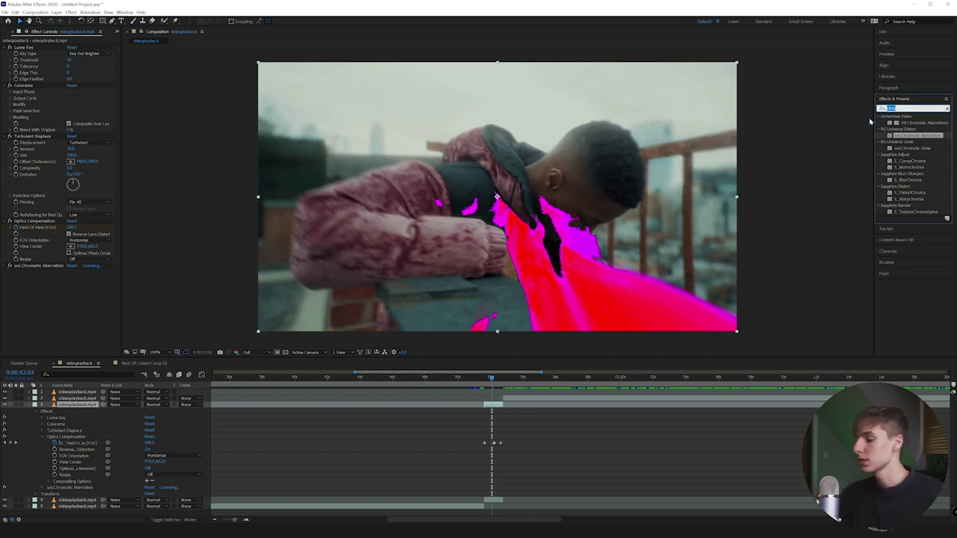
{"action": "key", "text": "BackSpace"}
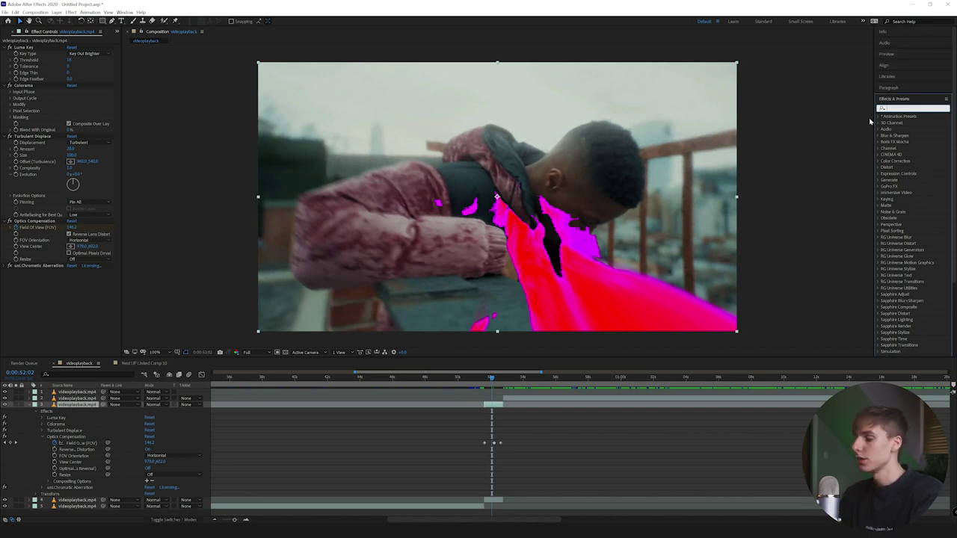
{"action": "type", "text": "add"}
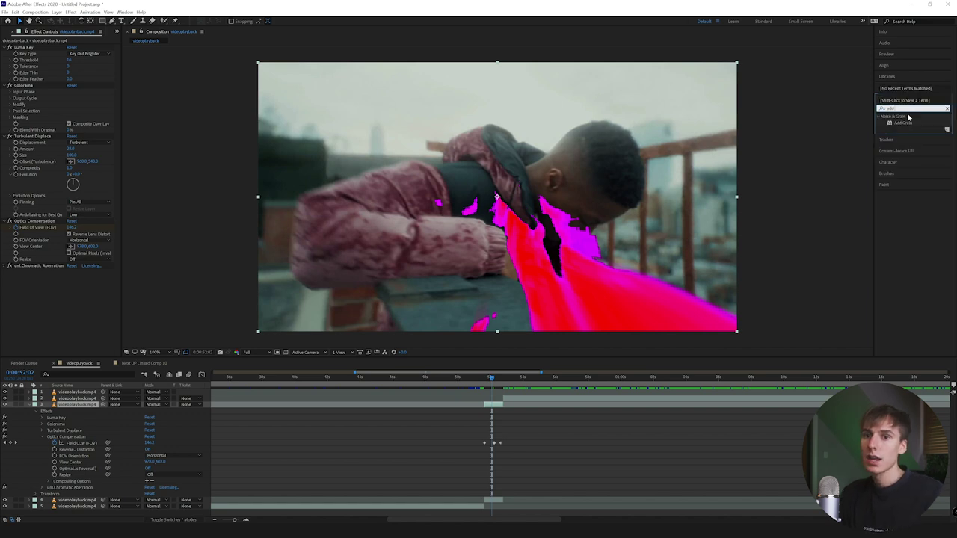
{"action": "left_click_drag", "start_coordinate": [895, 128], "coordinate": [496, 406]}
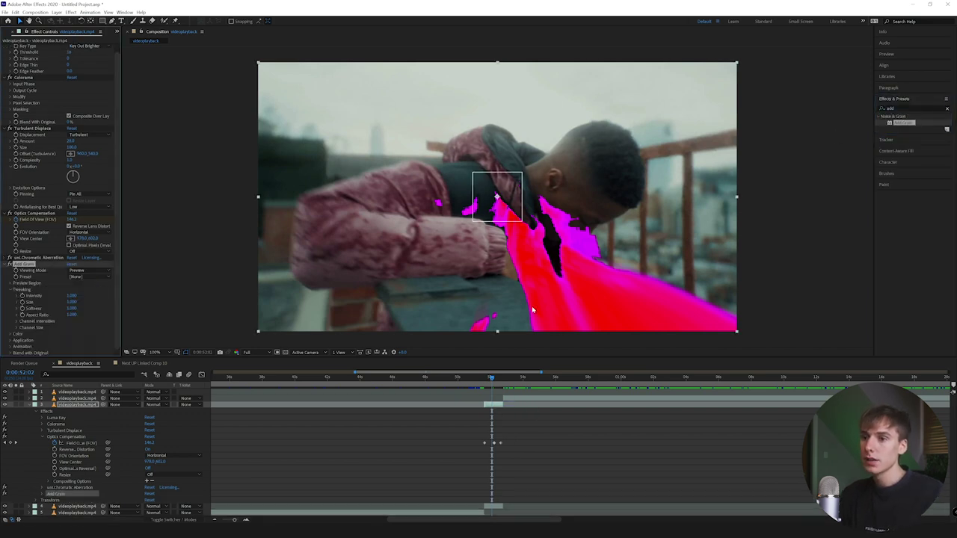
{"action": "left_click", "coordinate": [90, 270]}
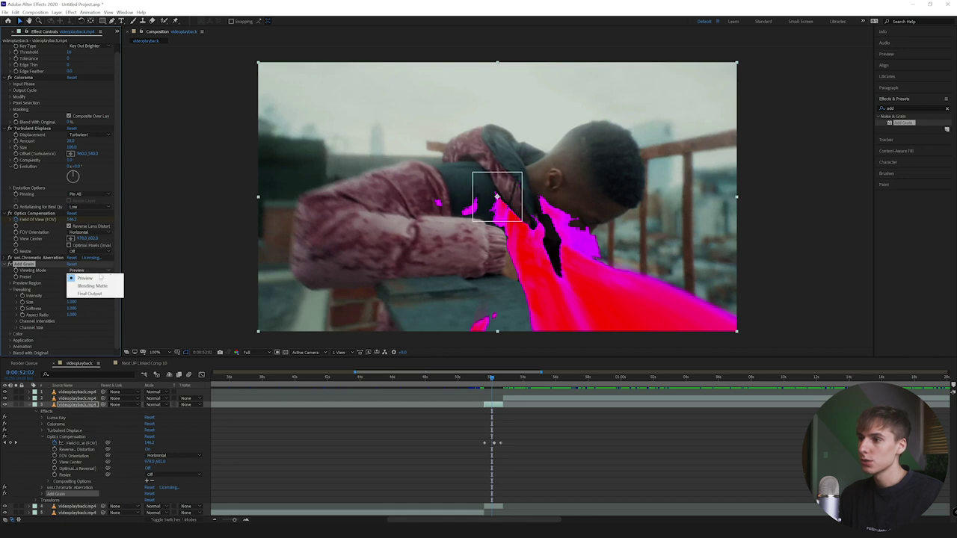
{"action": "left_click", "coordinate": [90, 293]}
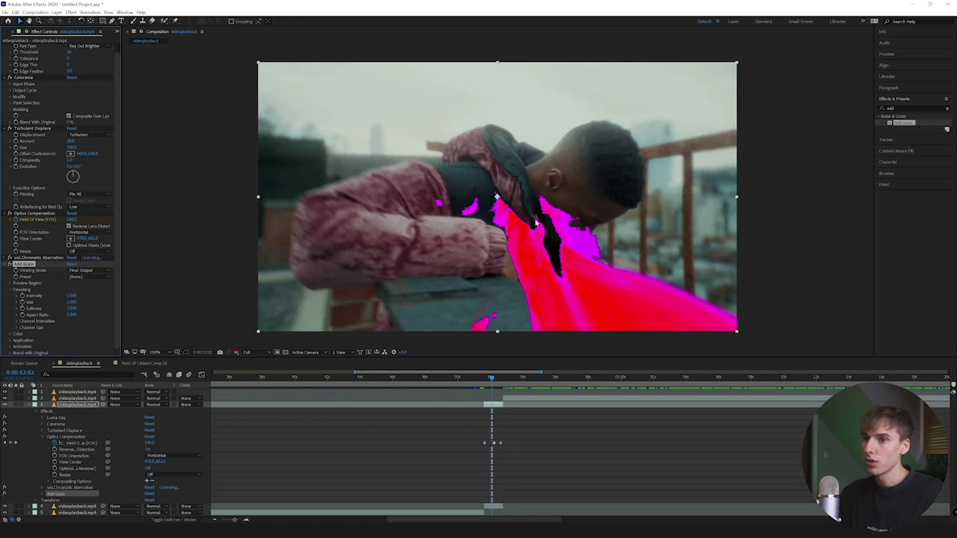
Set the Add Grain preset to Eastman EXR 500T and raise the grain intensity to 1.4
{"action": "left_click", "coordinate": [90, 277]}
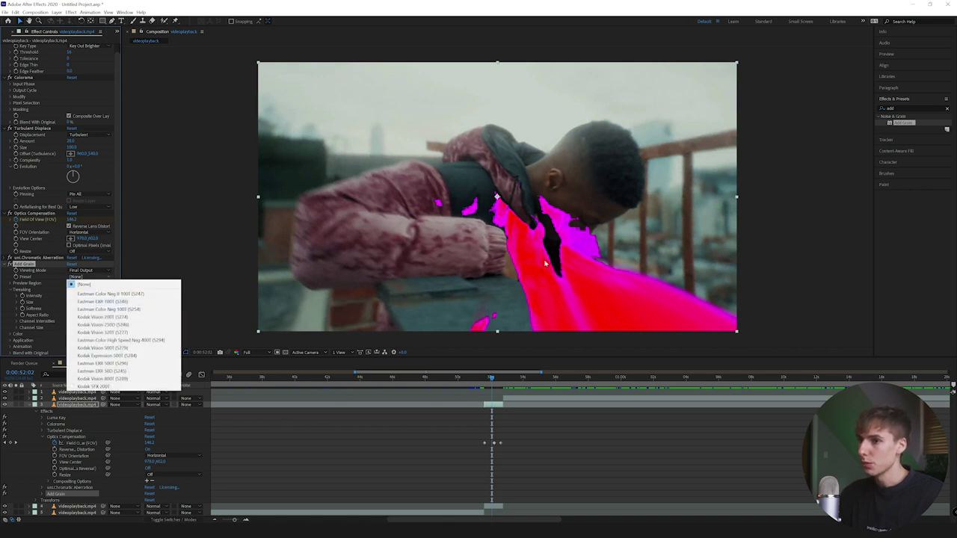
{"action": "left_click", "coordinate": [105, 333]}
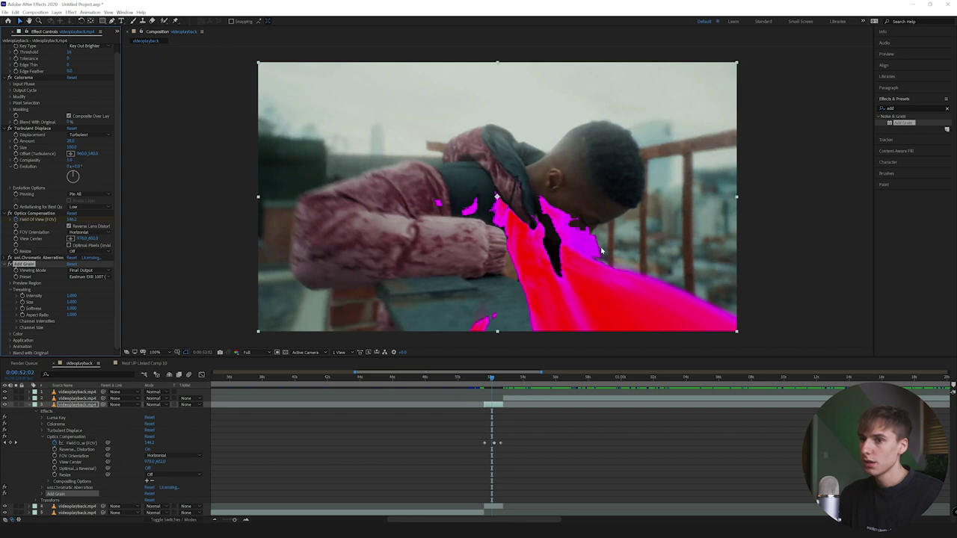
{"action": "left_click", "coordinate": [90, 276]}
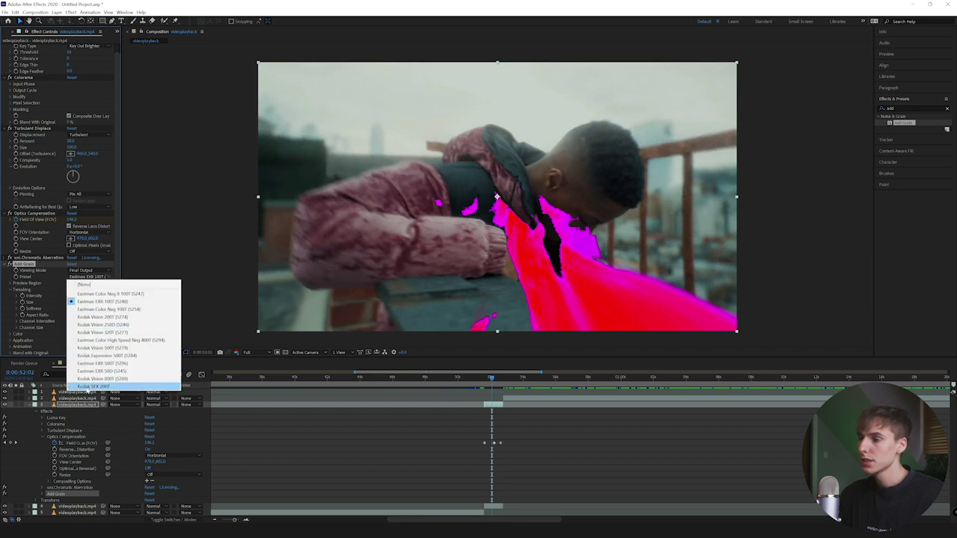
{"action": "left_click", "coordinate": [99, 363]}
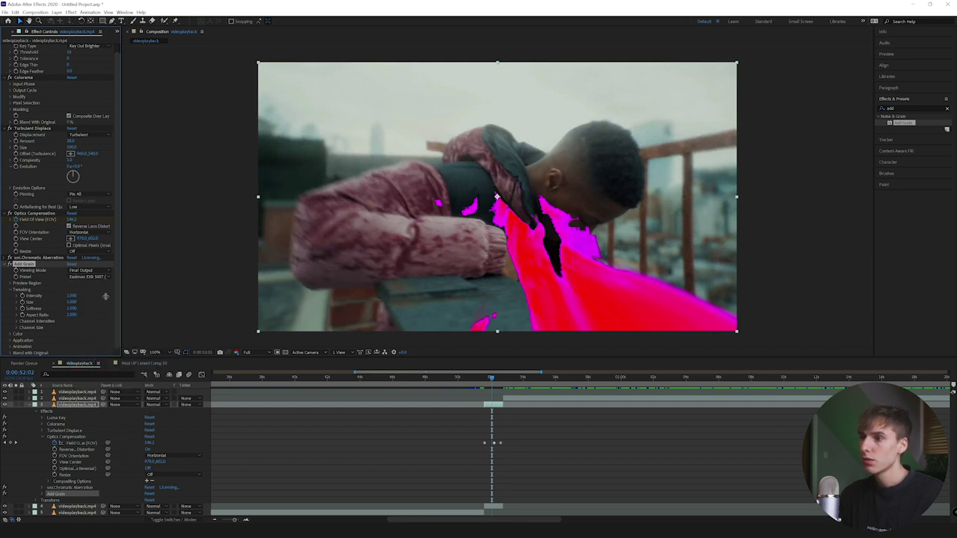
{"action": "left_click_drag", "start_coordinate": [71, 296], "coordinate": [73, 295]}
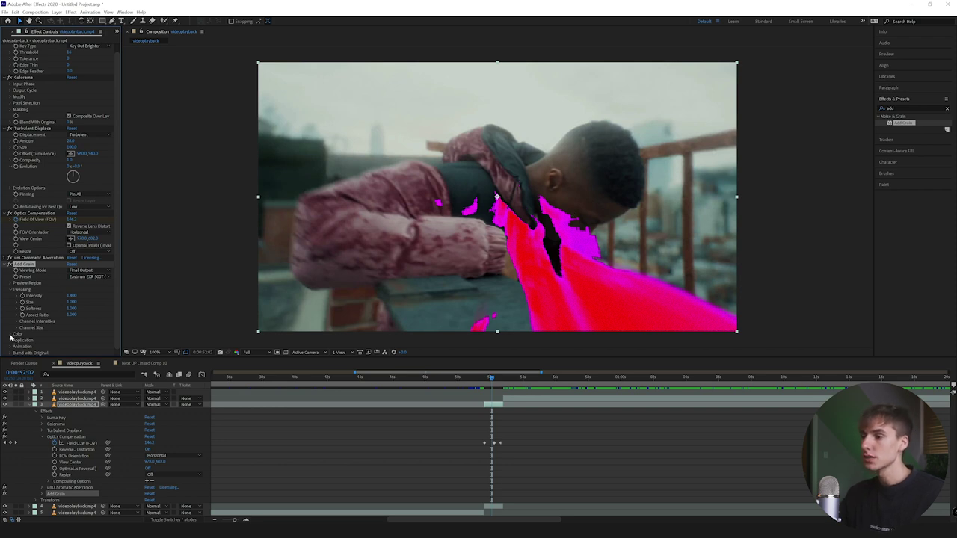
Make the added grain monochromatic and collapse its Color and Tweaking settings
{"action": "left_click", "coordinate": [10, 336]}
{"action": "left_click", "coordinate": [69, 335]}
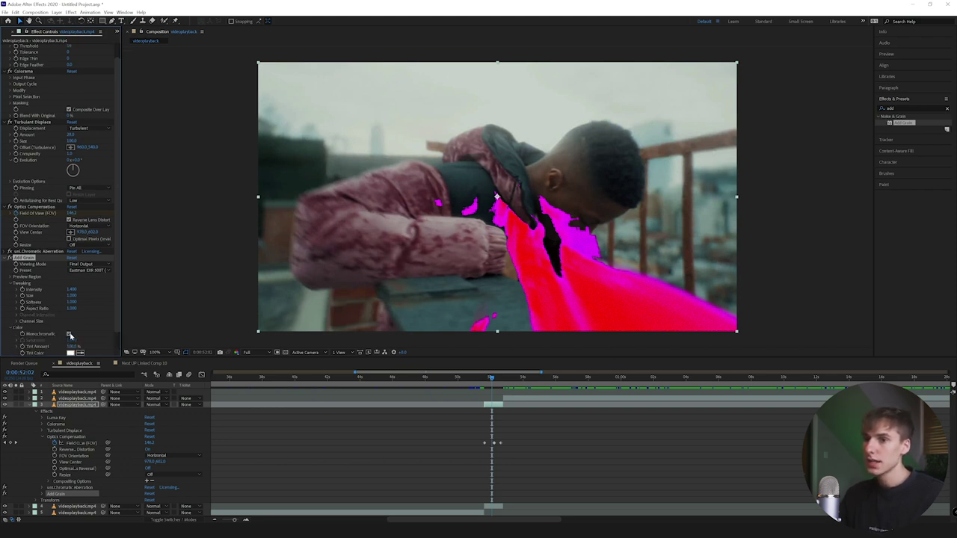
{"action": "scroll", "coordinate": [64, 336], "scroll_direction": "down", "scroll_amount": 2}
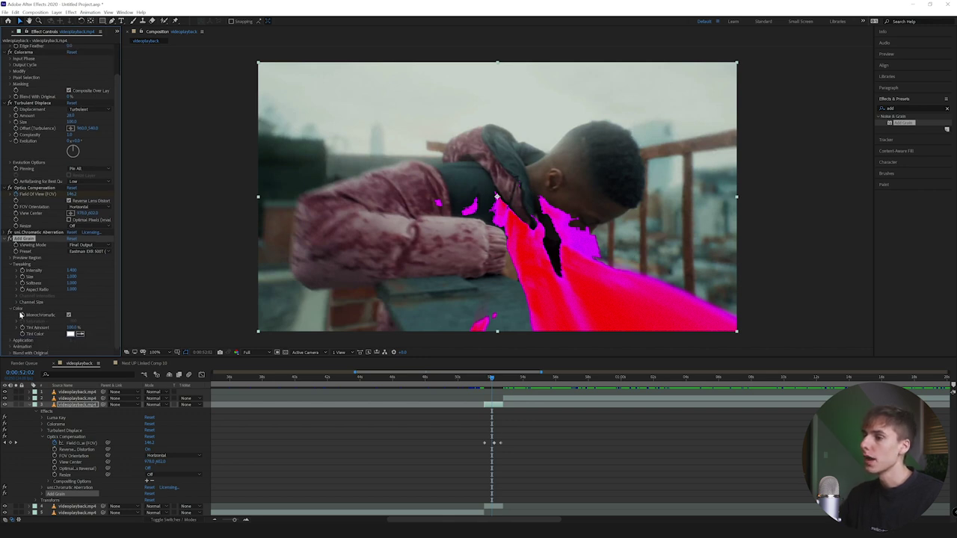
{"action": "left_click", "coordinate": [11, 308]}
{"action": "left_click", "coordinate": [11, 290]}
Search the effects for "dir" and add Directional Blur to the keyed clip
{"action": "left_click_drag", "start_coordinate": [905, 107], "coordinate": [677, 108]}
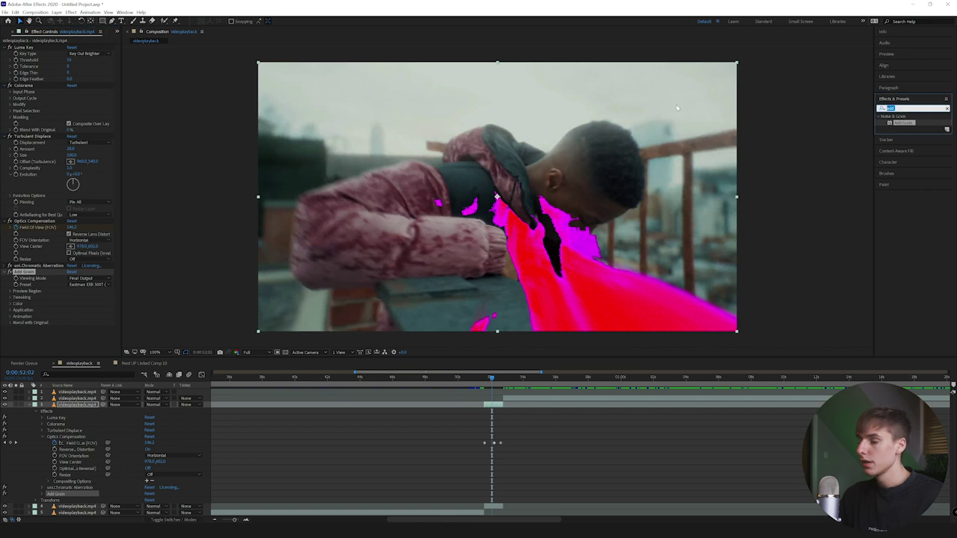
{"action": "key", "text": "BackSpace"}
{"action": "type", "text": "dir"}
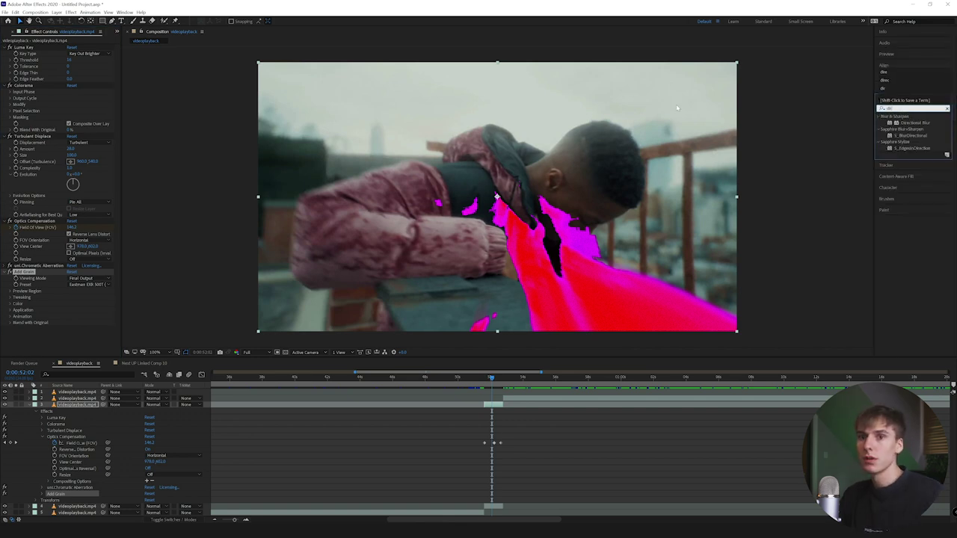
{"action": "left_click_drag", "start_coordinate": [908, 121], "coordinate": [497, 404]}
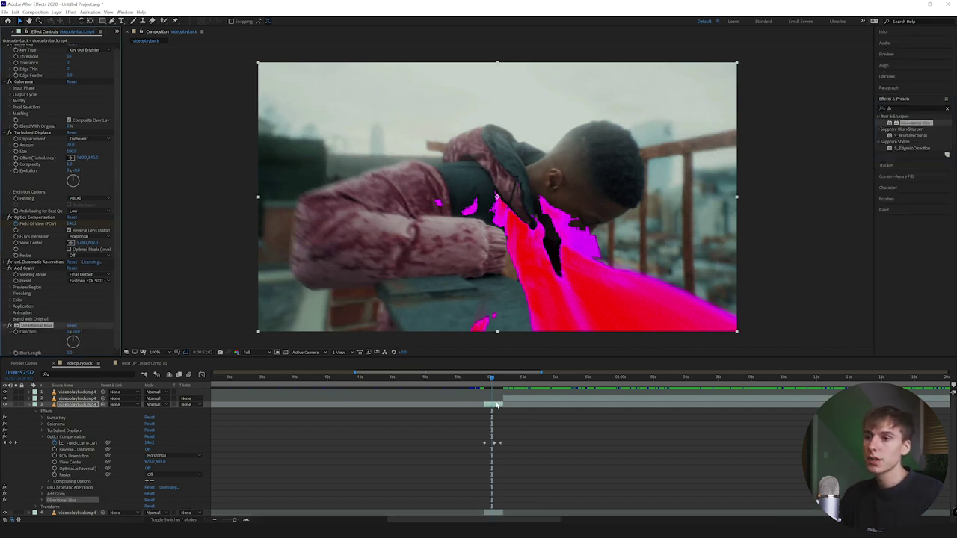
Inspect the keyed edges up close, raise the Directional Blur length to about 13 and check the result around 0:00:52:00
{"action": "scroll", "coordinate": [545, 294], "scroll_direction": "down", "scroll_amount": 3}
{"action": "scroll", "coordinate": [543, 295], "scroll_direction": "up", "scroll_amount": 4}
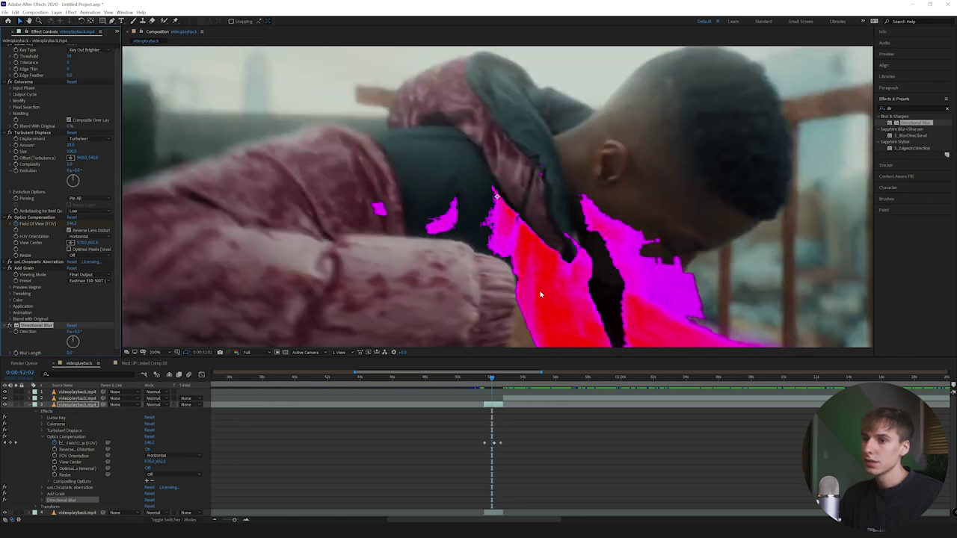
{"action": "scroll", "coordinate": [540, 293], "scroll_direction": "down", "scroll_amount": 1}
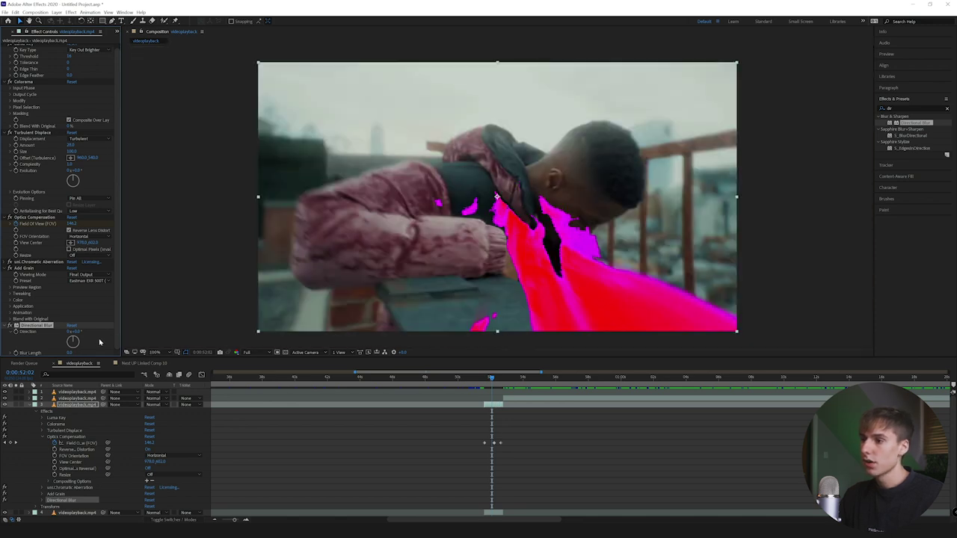
{"action": "left_click_drag", "start_coordinate": [70, 352], "coordinate": [80, 351]}
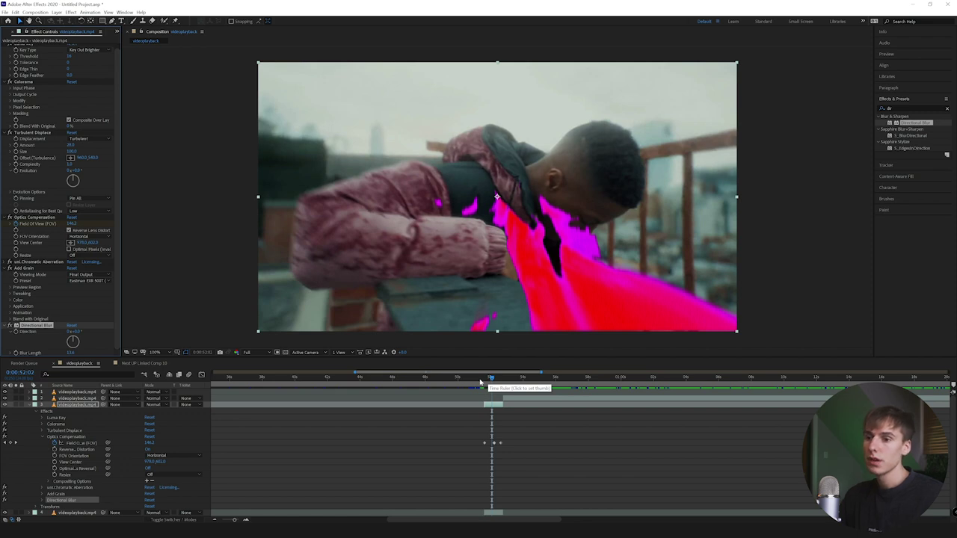
{"action": "mouse_move", "coordinate": [481, 382]}
{"action": "left_mouse_down"}
{"action": "mouse_move", "coordinate": [505, 381]}
{"action": "mouse_move", "coordinate": [490, 382]}
{"action": "left_mouse_up"}
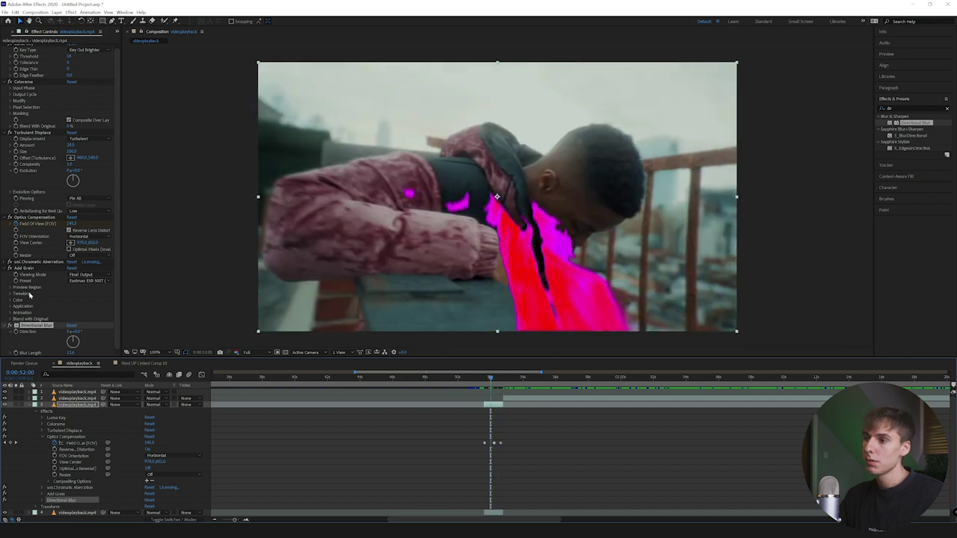
Collapse the Add Grain and Directional Blur settings and add VR Glow to the keyed clip after them
{"action": "left_click", "coordinate": [6, 270]}
{"action": "left_click", "coordinate": [7, 278]}
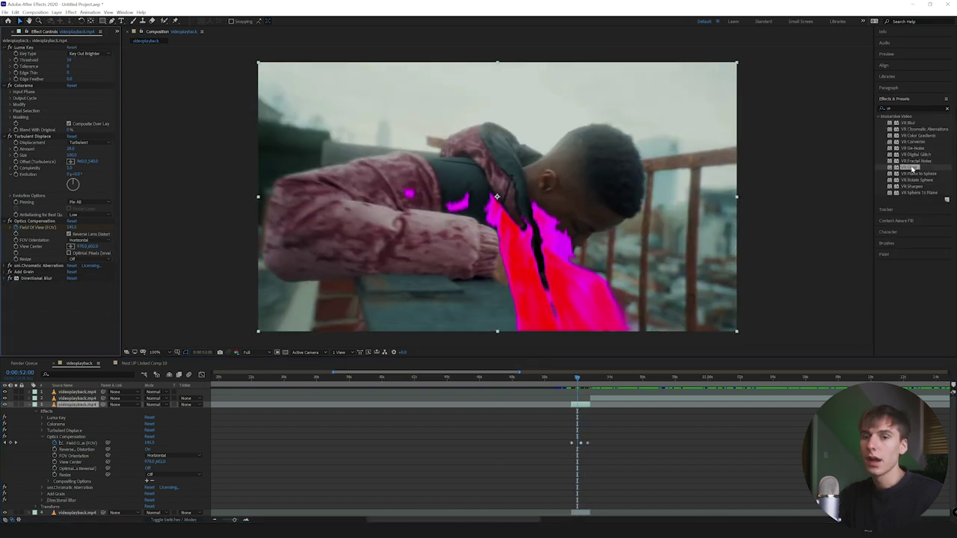
{"action": "left_click_drag", "start_coordinate": [913, 168], "coordinate": [62, 310]}
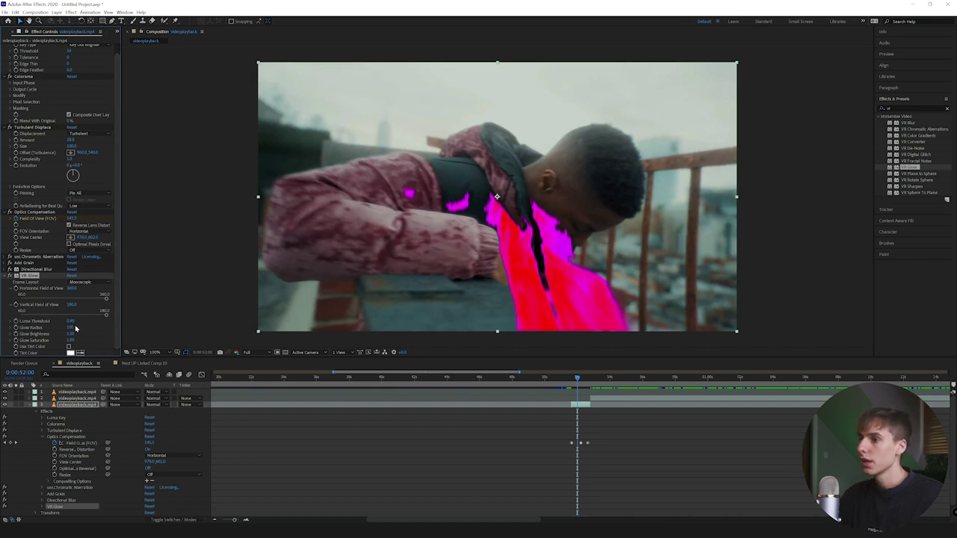
Lower VR Glow's luma threshold to 0, set its glow radius to 75 and increase its glow brightness
{"action": "left_click_drag", "start_coordinate": [73, 323], "coordinate": [2, 323]}
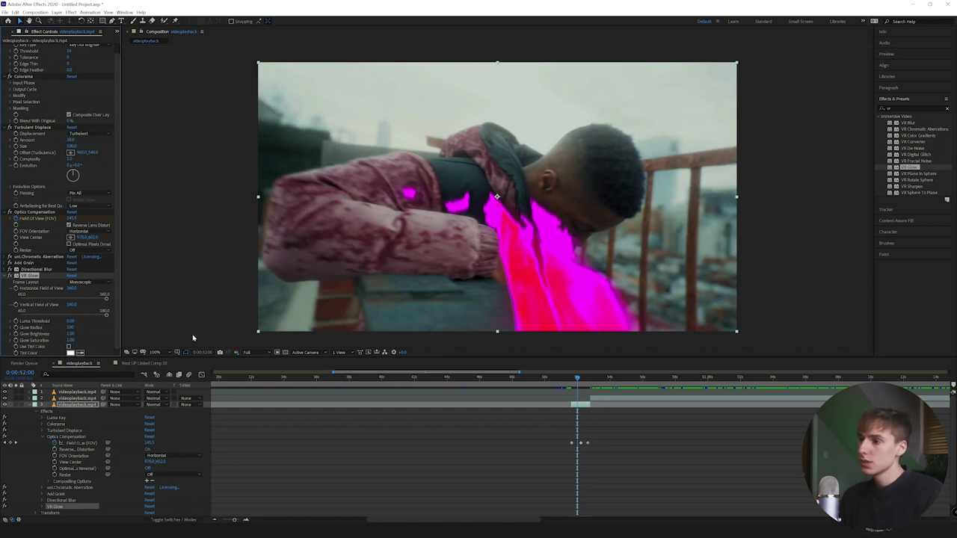
{"action": "left_click", "coordinate": [72, 327]}
{"action": "type", "text": "7"}
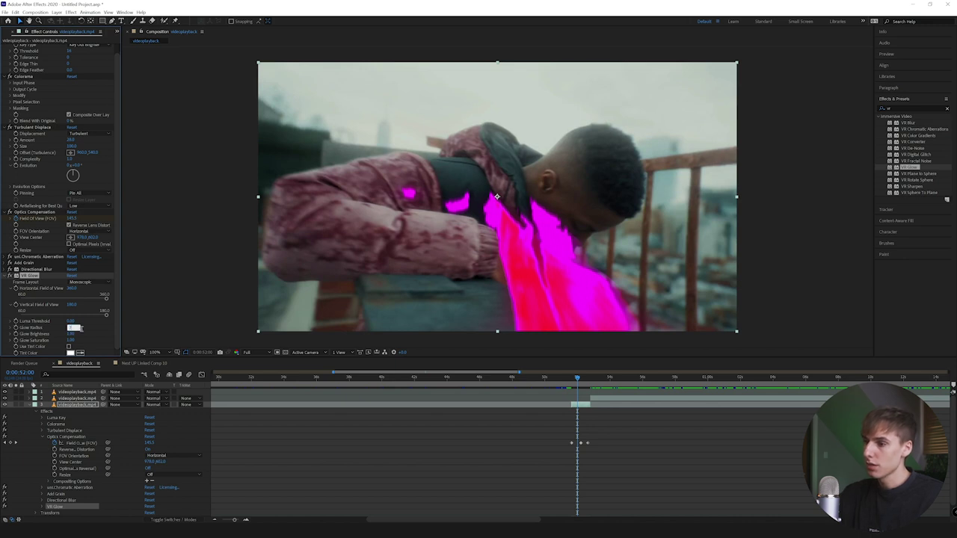
{"action": "type", "text": "5"}
{"action": "left_click", "coordinate": [99, 334]}
{"action": "left_click_drag", "start_coordinate": [70, 334], "coordinate": [101, 331]}
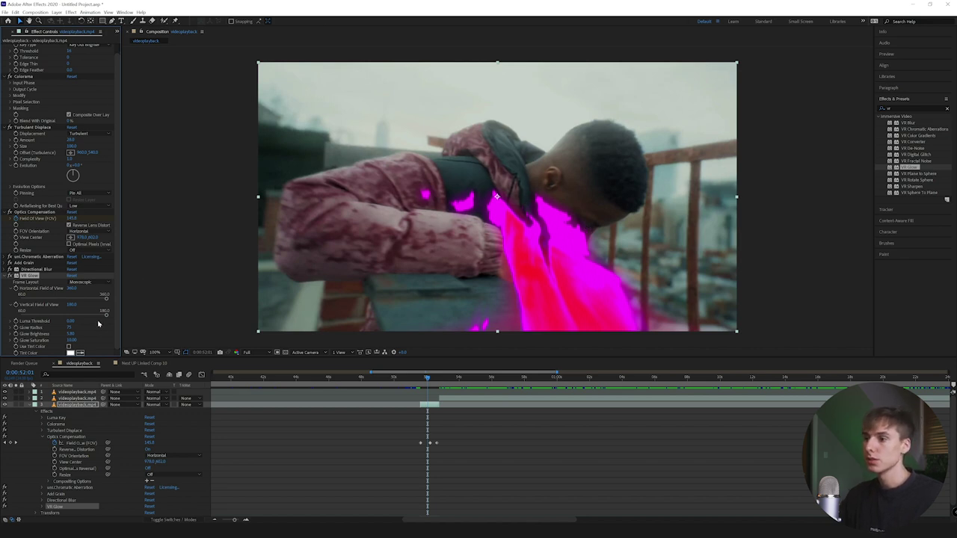
Move Add Grain below VR Glow in the effect order and set VR Glow's luma threshold to 0.37
{"action": "left_click", "coordinate": [4, 276]}
{"action": "left_click_drag", "start_coordinate": [28, 272], "coordinate": [33, 299]}
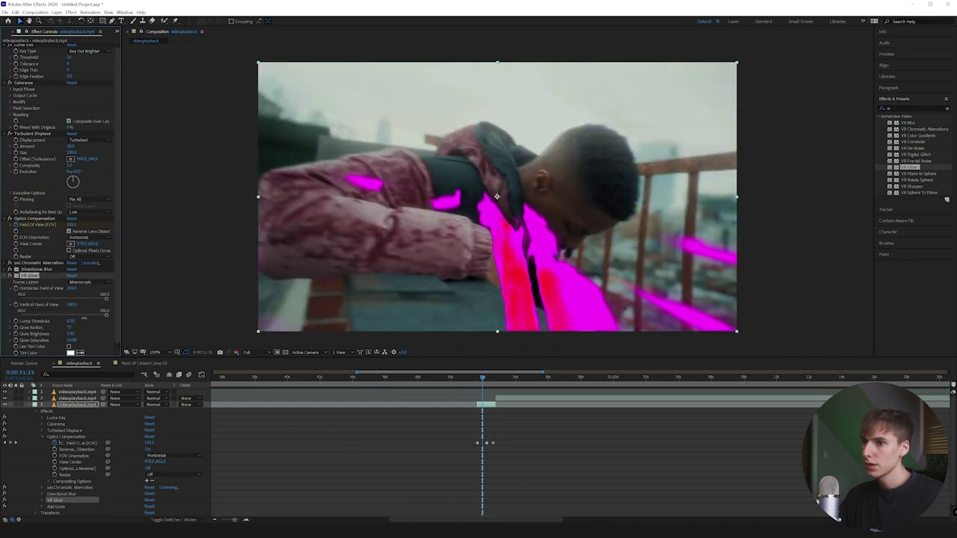
{"action": "left_click", "coordinate": [74, 320]}
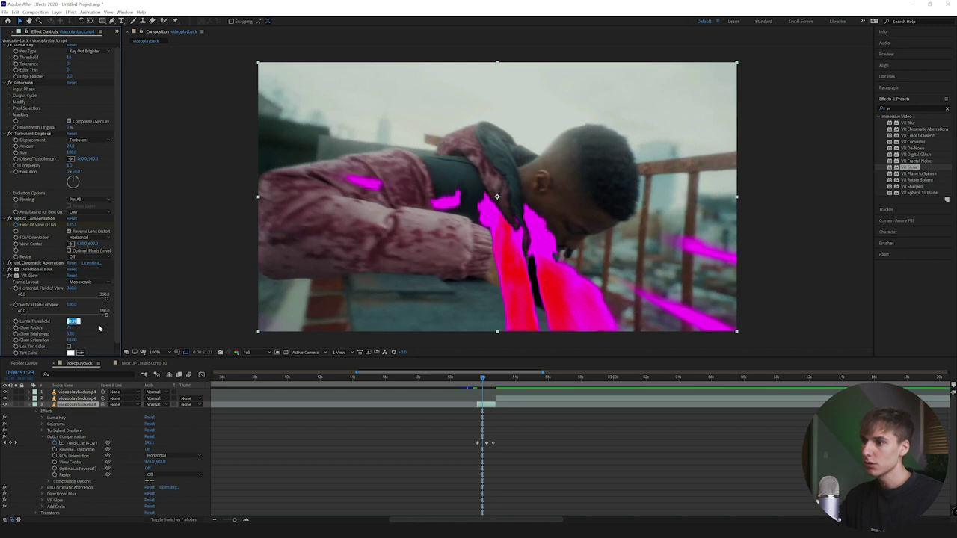
{"action": "type", "text": ".17"}
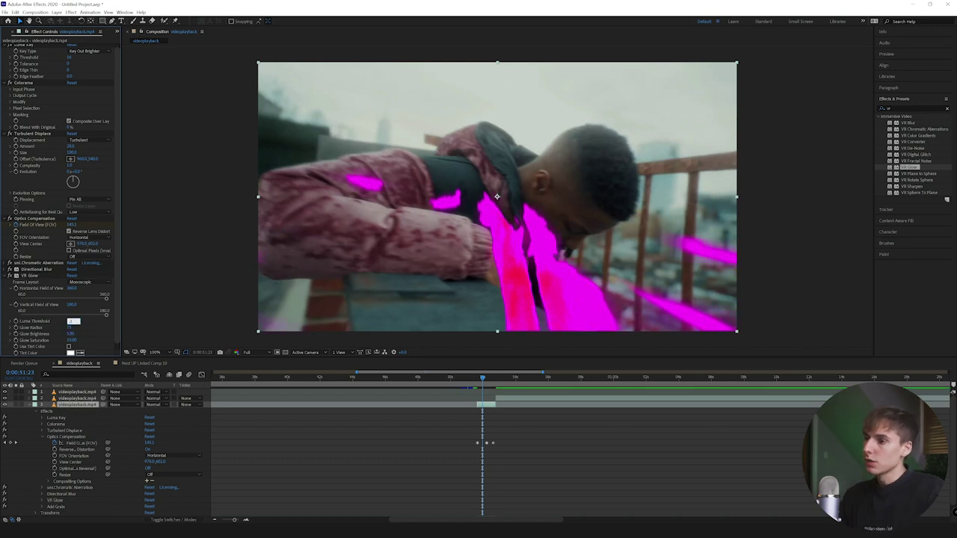
{"action": "left_click", "coordinate": [575, 252]}
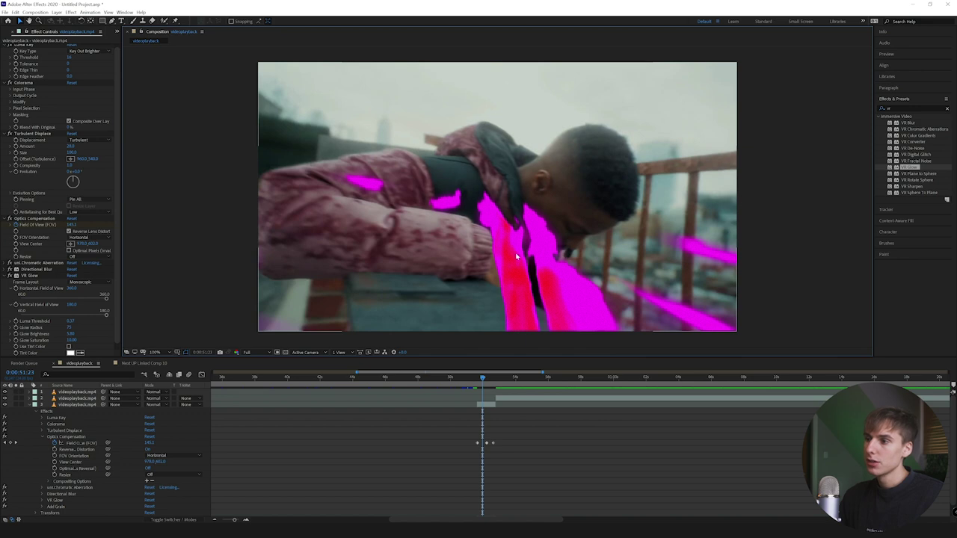
{"action": "left_click", "coordinate": [4, 276]}
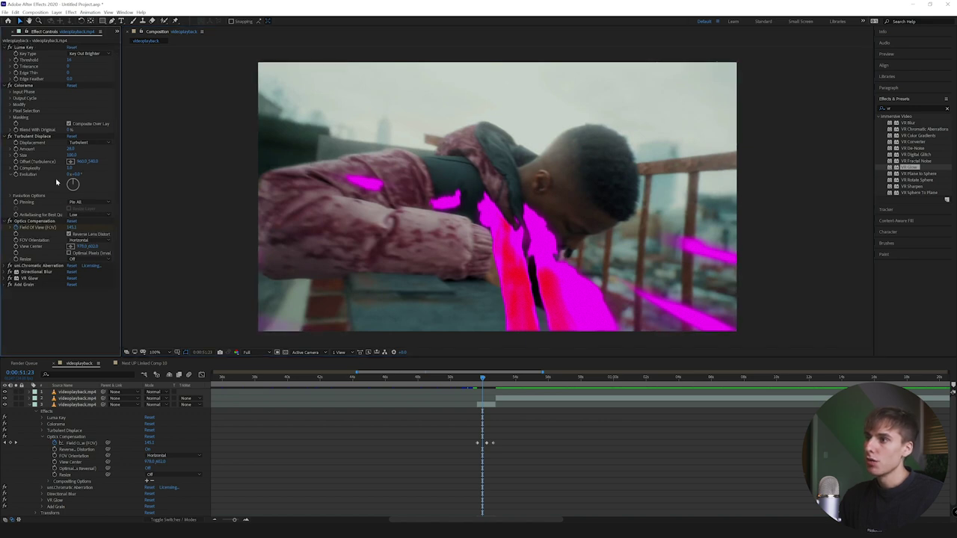
Set the Luma Key threshold to 15 and shift the red, magenta and blue stops of Colorama's output cycle closer together
{"action": "mouse_move", "coordinate": [70, 60]}
{"action": "left_mouse_down"}
{"action": "mouse_move", "coordinate": [80, 61]}
{"action": "mouse_move", "coordinate": [70, 62]}
{"action": "left_mouse_up"}
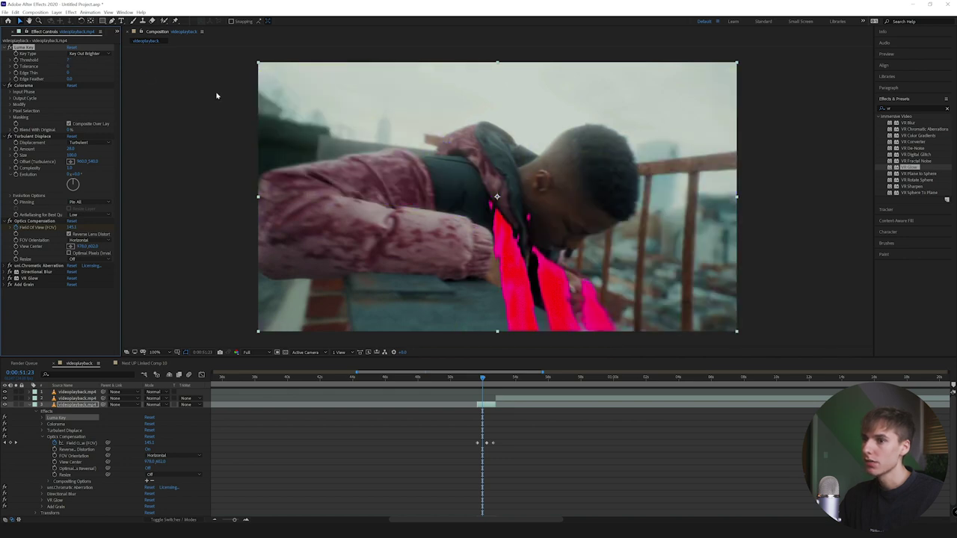
{"action": "left_click", "coordinate": [9, 100]}
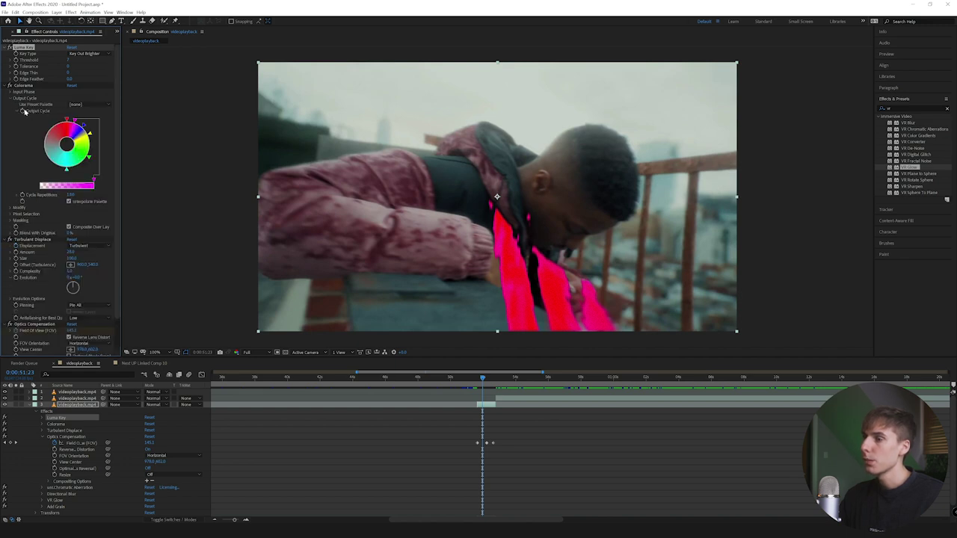
{"action": "left_click", "coordinate": [65, 117]}
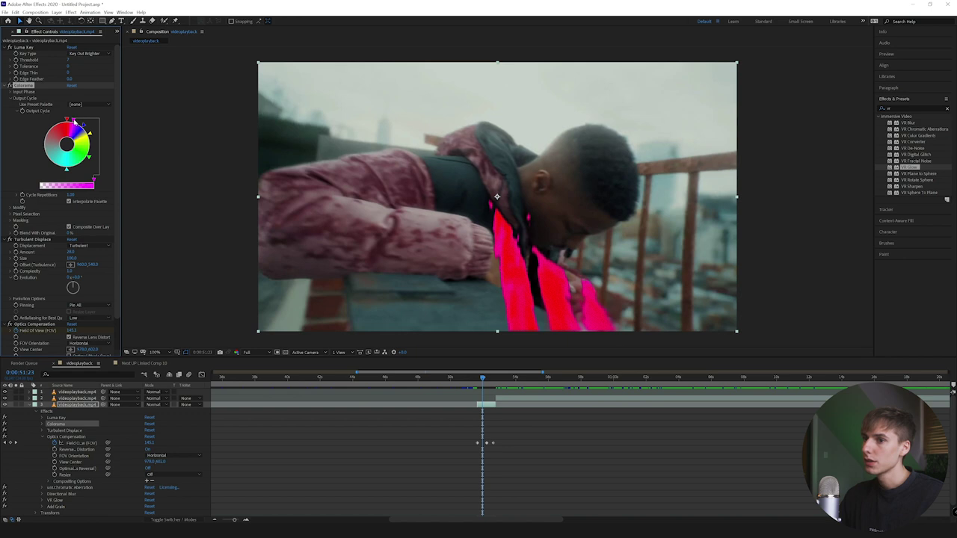
{"action": "left_click_drag", "start_coordinate": [74, 121], "coordinate": [77, 124]}
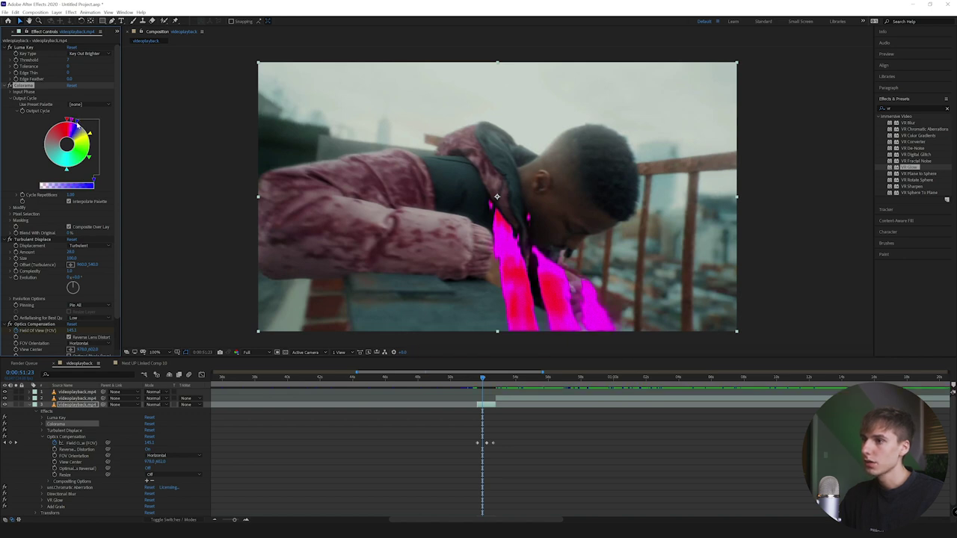
{"action": "key", "text": "ctrl+z"}
{"action": "left_click_drag", "start_coordinate": [69, 61], "coordinate": [71, 61]}
{"action": "left_click_drag", "start_coordinate": [70, 120], "coordinate": [73, 122]}
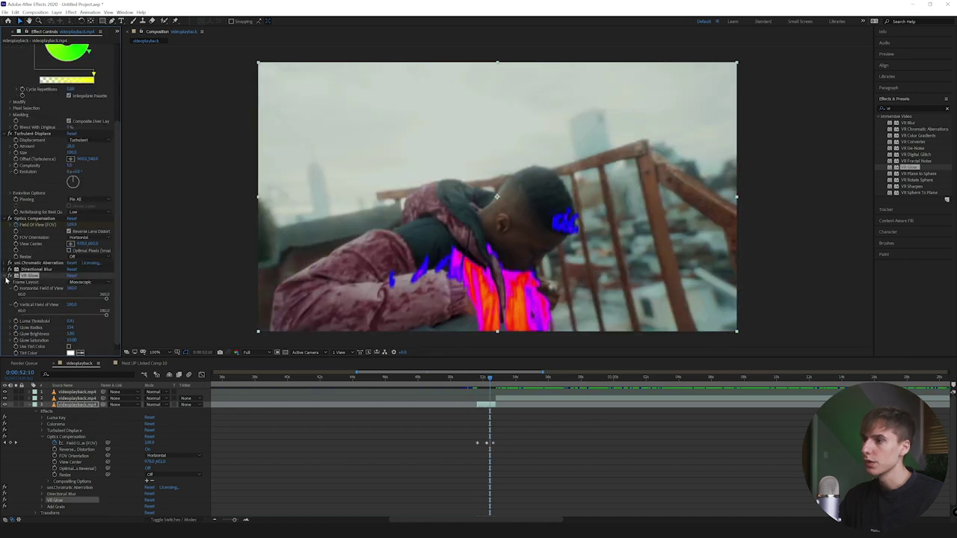
Preview the glowing effect from about 0:00:51:08 and check the frame at 0:00:52:11
{"action": "scroll", "coordinate": [6, 279], "scroll_direction": "up", "scroll_amount": 2}
{"action": "left_click", "coordinate": [472, 383]}
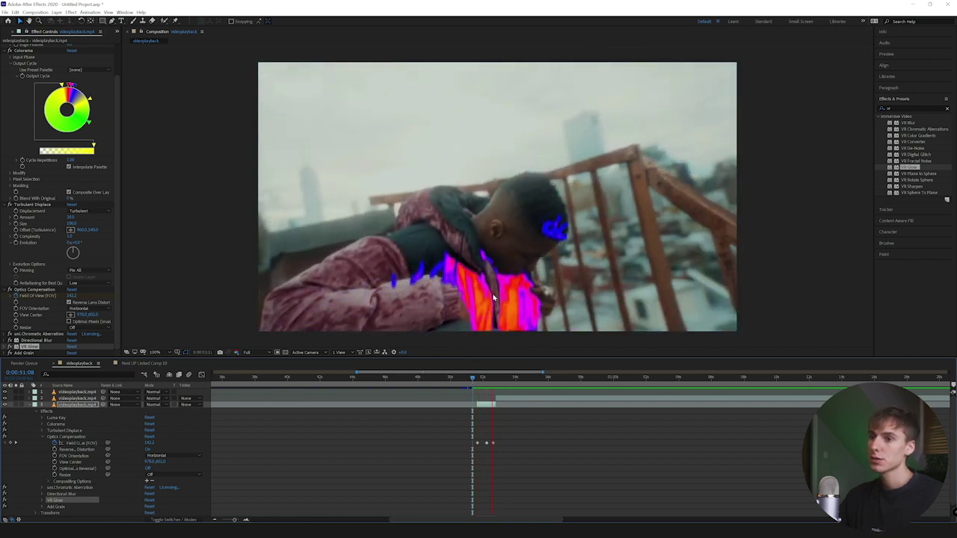
{"action": "left_click", "coordinate": [491, 379]}
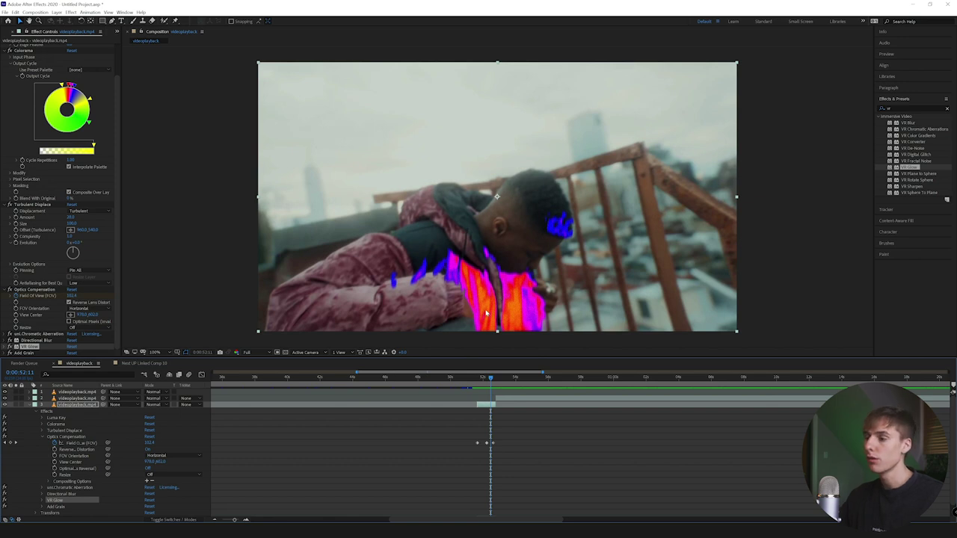
{"action": "left_click", "coordinate": [471, 380]}
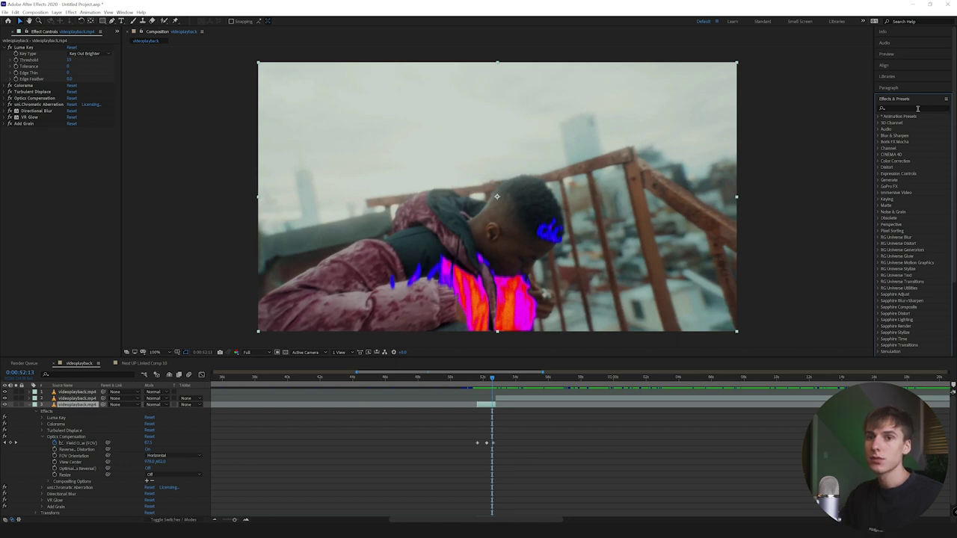
Search the effects for "pixel" to locate the pixel sorter, clear the search and look through the effect categories
{"action": "left_click", "coordinate": [917, 109]}
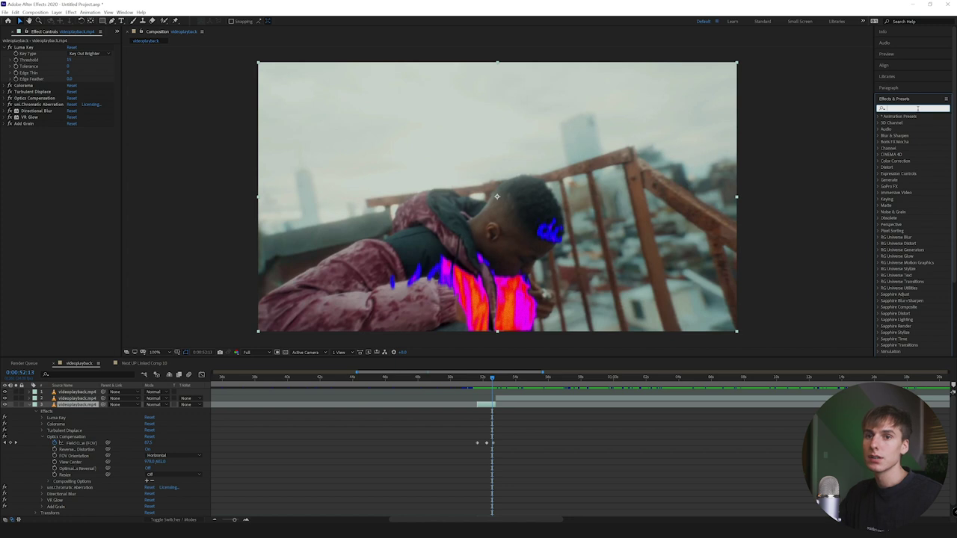
{"action": "type", "text": "t"}
{"action": "type", "text": "ixel"}
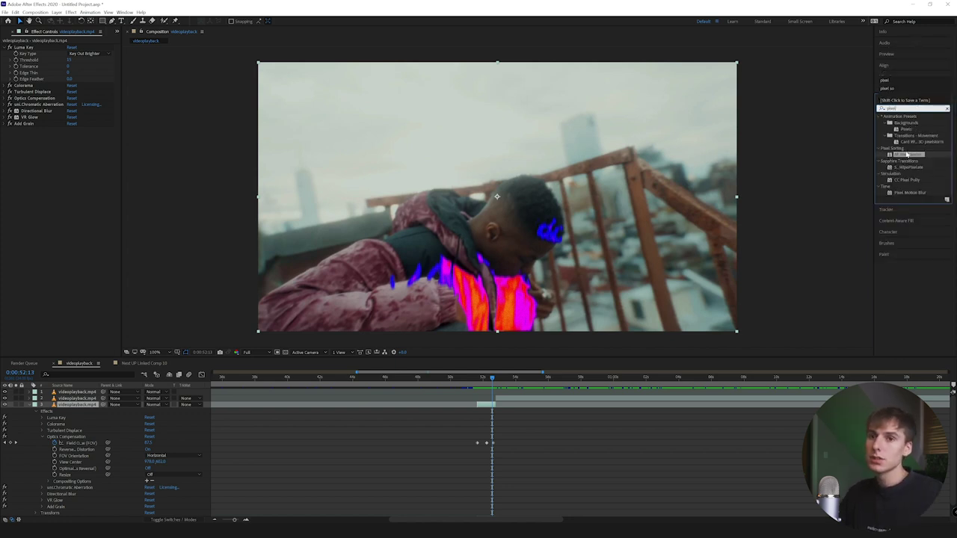
{"action": "key", "text": "Return"}
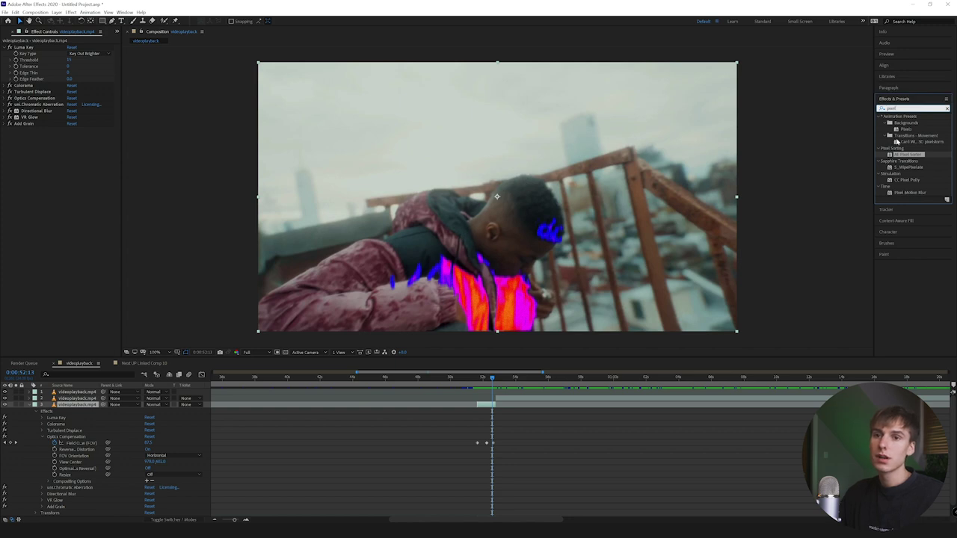
{"action": "left_click", "coordinate": [947, 108]}
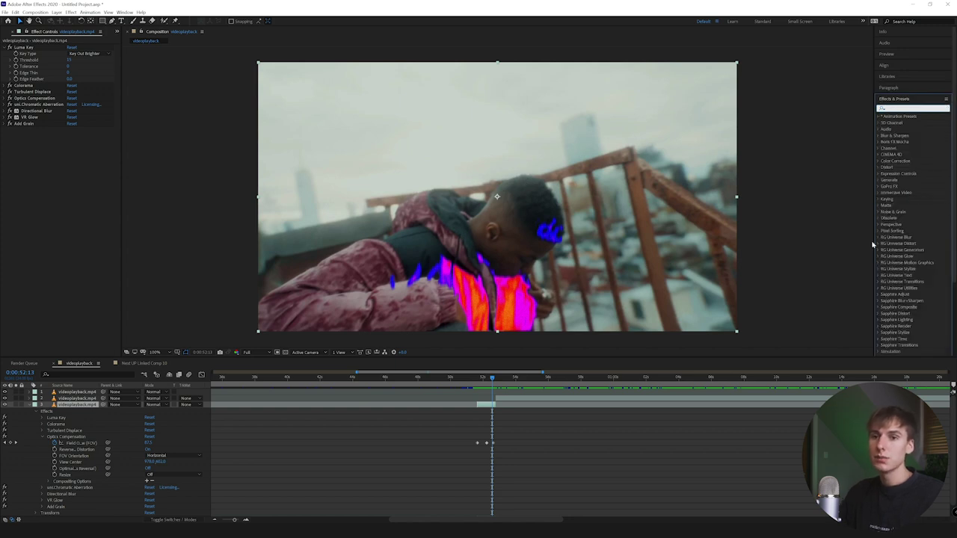
{"action": "left_click", "coordinate": [878, 219]}
{"action": "left_click", "coordinate": [878, 219]}
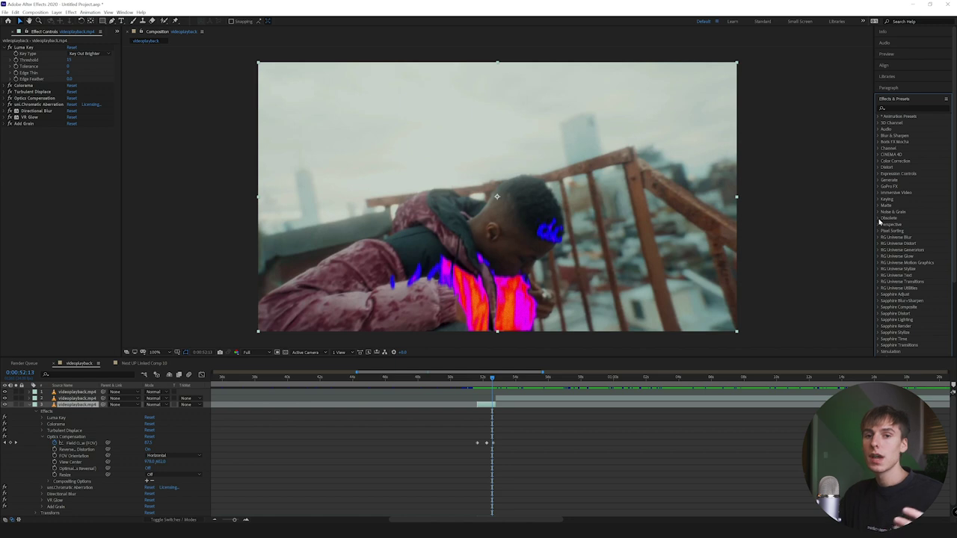
Select the Colorama effect on the keyed clip
{"action": "left_click", "coordinate": [22, 86]}
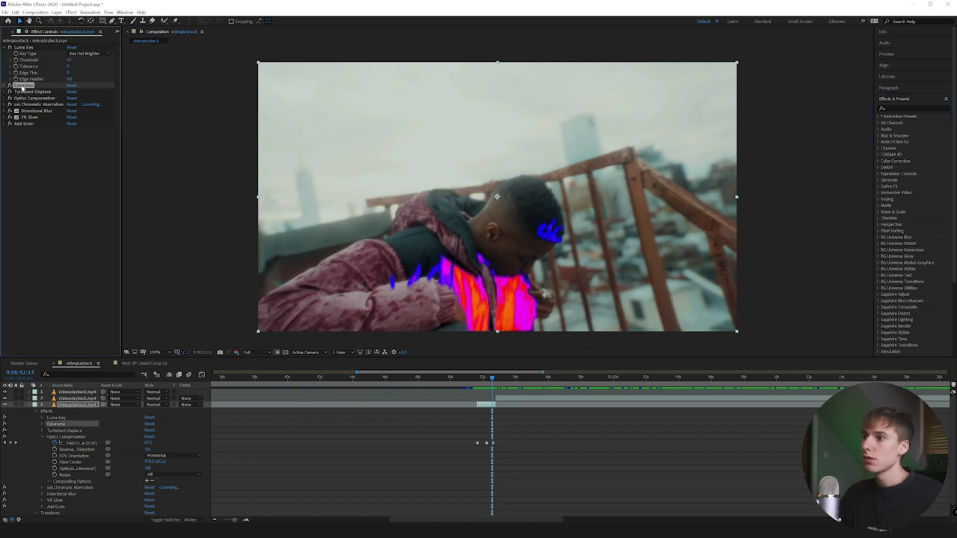